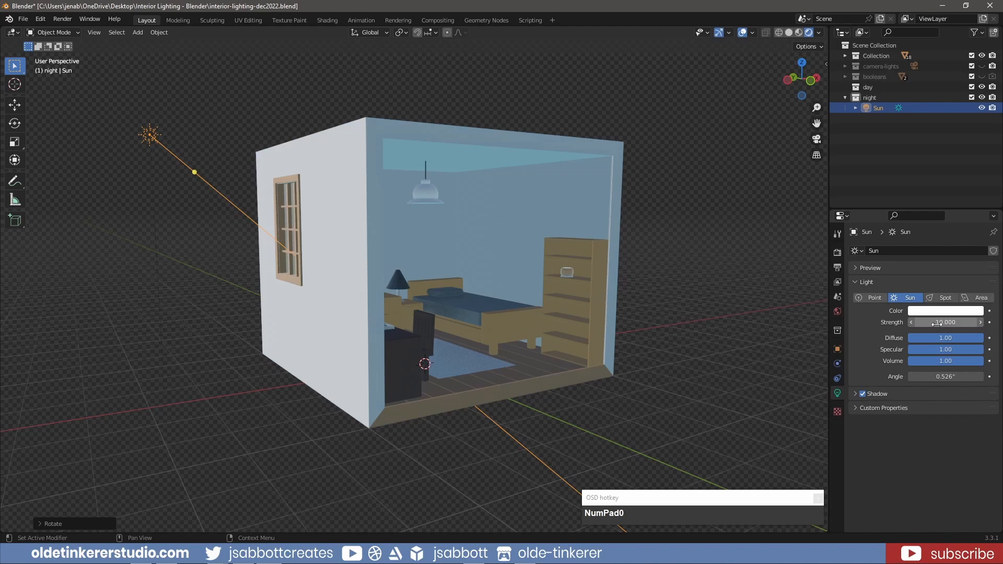
Step: Tint the sun light's colour pale yellow
{"action": "middle_click_drag", "start_coordinate": [732, 372], "coordinate": [697, 374]}
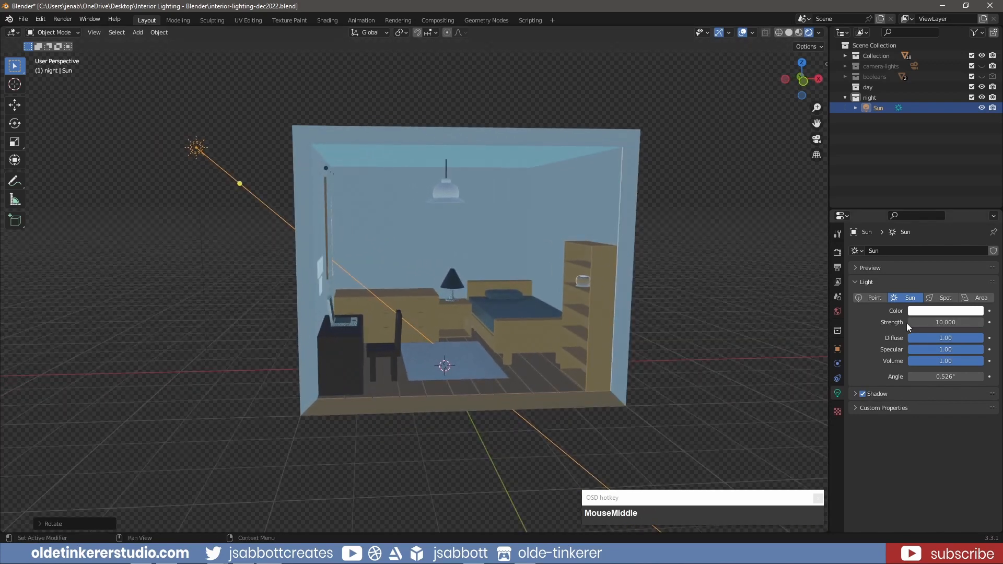
{"action": "left_click", "coordinate": [937, 311]}
{"action": "left_click_drag", "start_coordinate": [932, 225], "coordinate": [921, 215]}
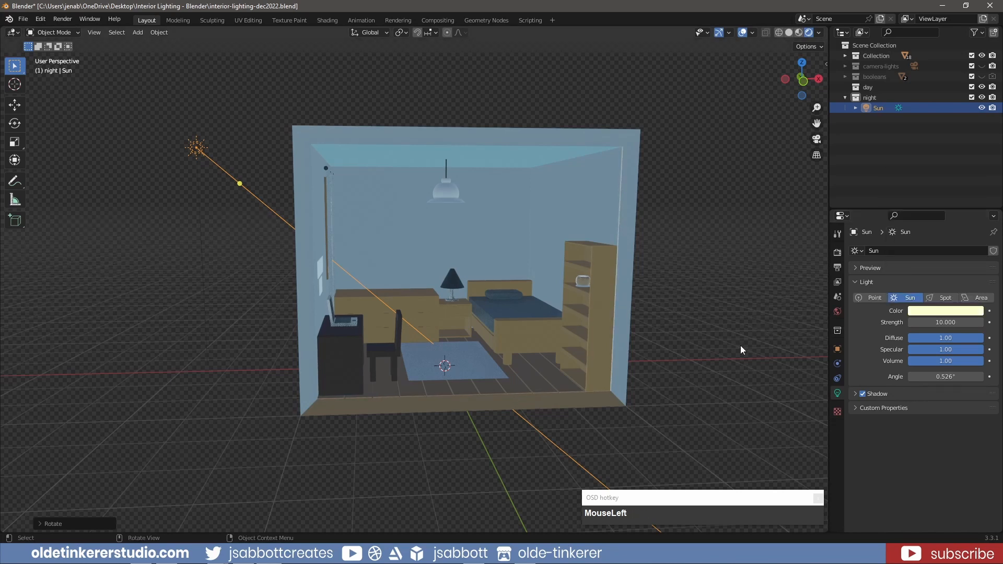
Step: Enable contact shadows on the sun light and turn off its shadow
{"action": "left_click", "coordinate": [856, 394]}
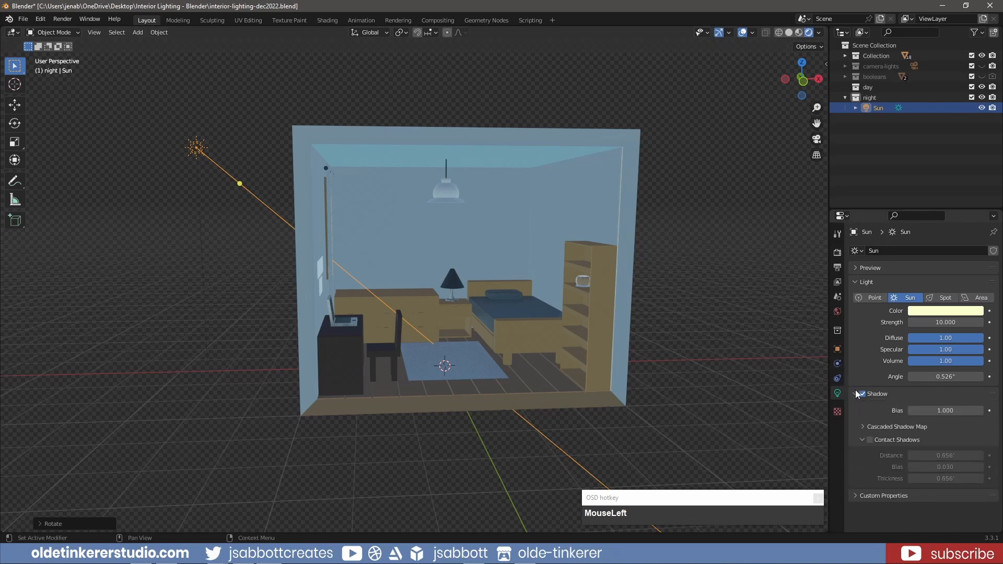
{"action": "left_click", "coordinate": [869, 440]}
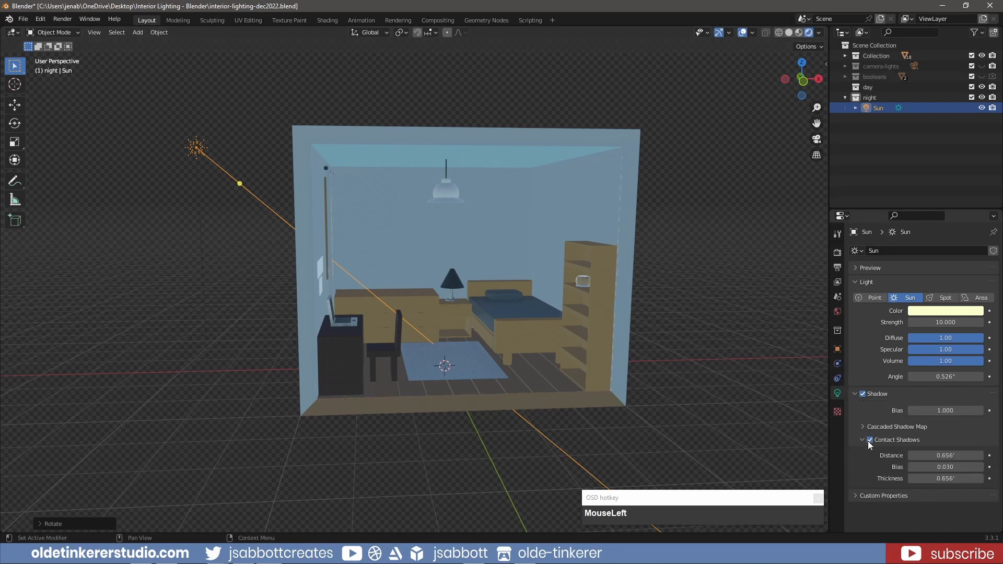
{"action": "left_click", "coordinate": [861, 393]}
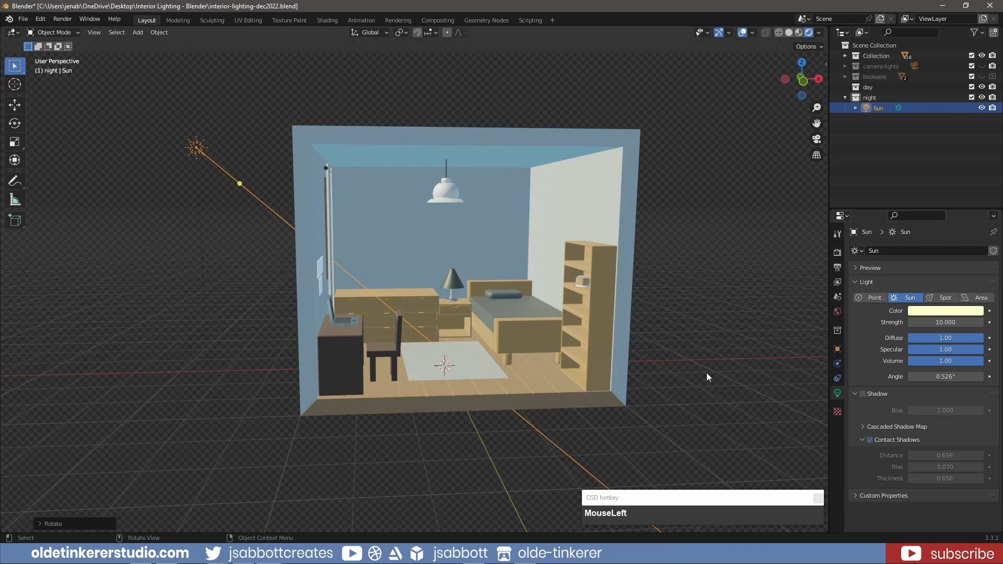
Step: Add a point light at the floor's centre and raise it along Z into the hanging ceiling lamp
{"action": "key", "text": "KP_1"}
{"action": "key", "text": "shift+a"}
{"action": "mouse_move", "coordinate": [644, 331]}
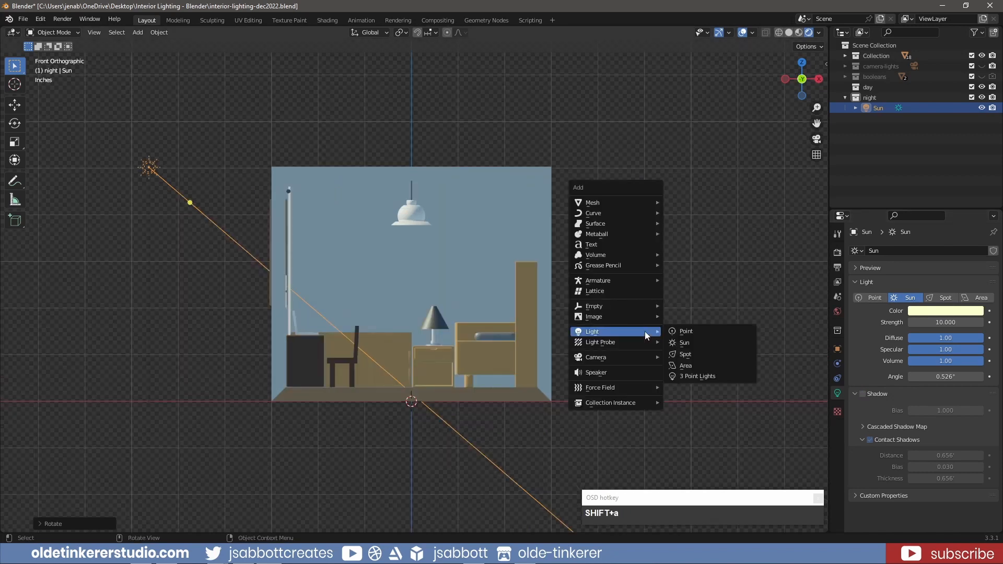
{"action": "left_click", "coordinate": [692, 332]}
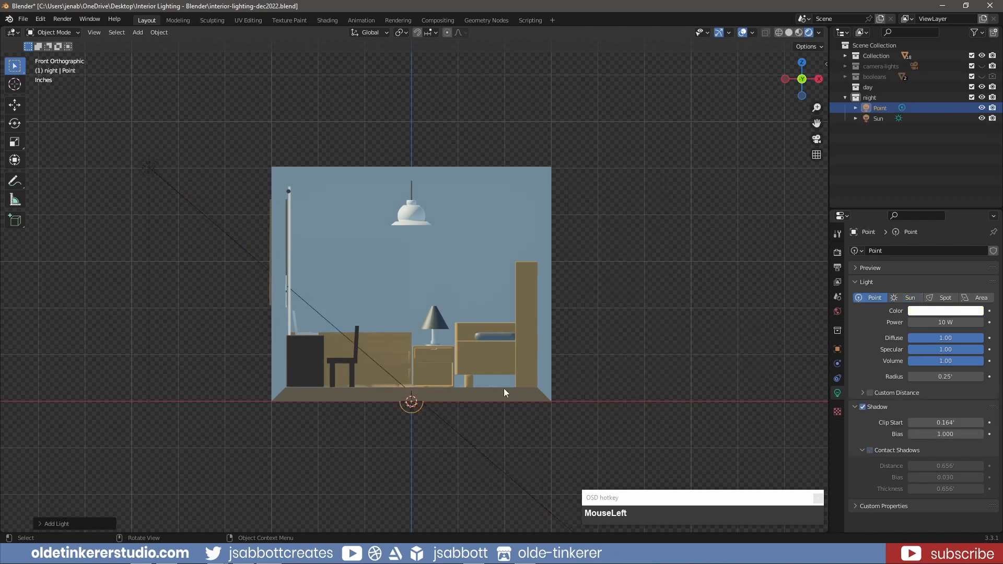
{"action": "key", "text": "g"}
{"action": "key", "text": "z"}
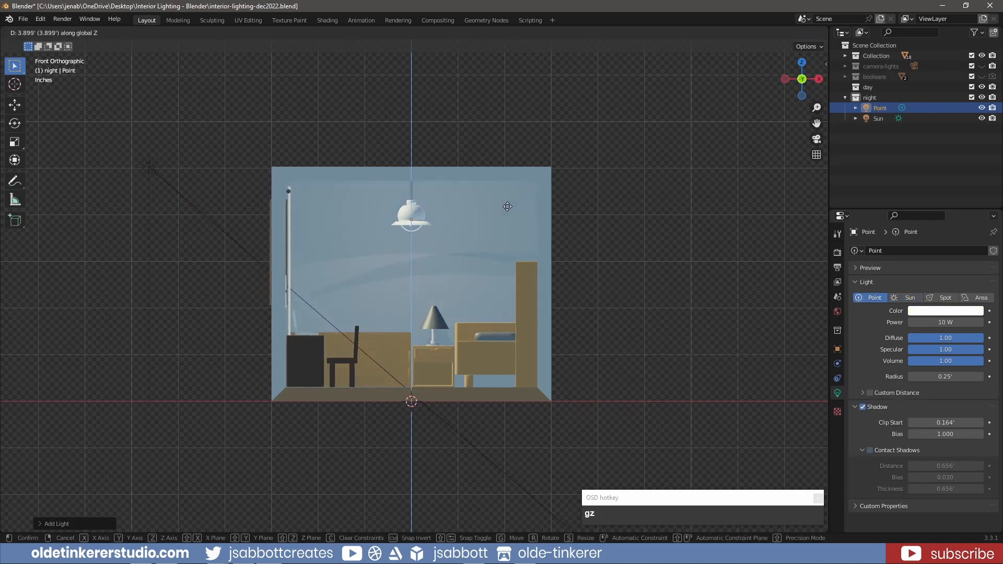
{"action": "left_click", "coordinate": [505, 200]}
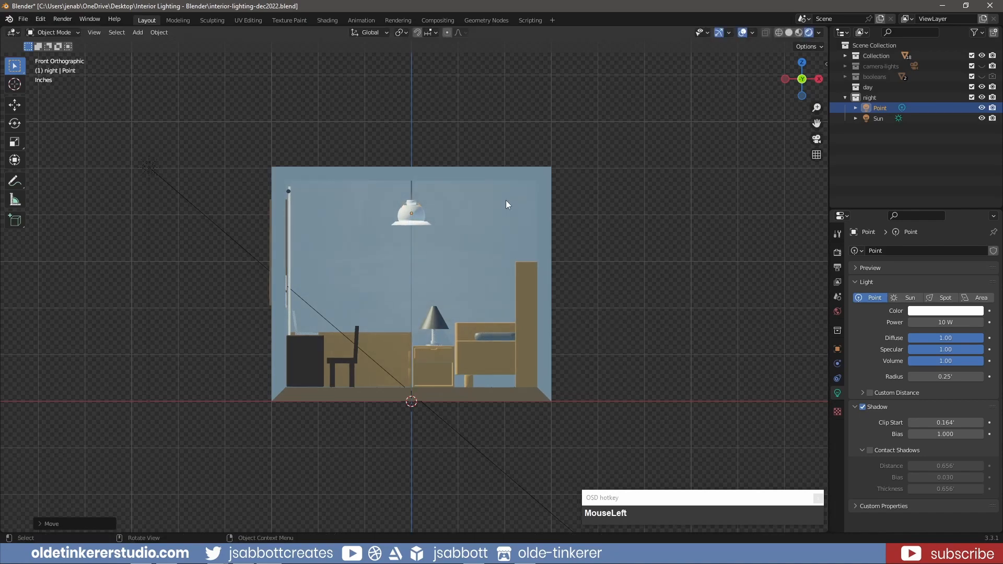
Step: Fine-tune the point light's height along Z so it sits inside the ceiling lamp's shade
{"action": "middle_click_drag", "start_coordinate": [385, 273], "coordinate": [416, 281]}
{"action": "key", "text": "g"}
{"action": "key", "text": "z"}
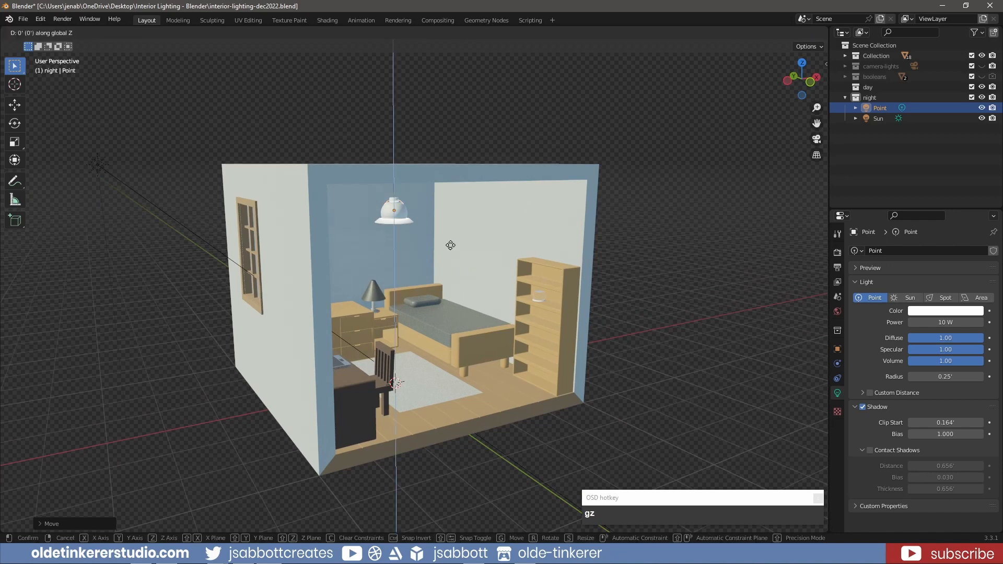
{"action": "left_click", "coordinate": [451, 247]}
{"action": "key", "text": "KP_1"}
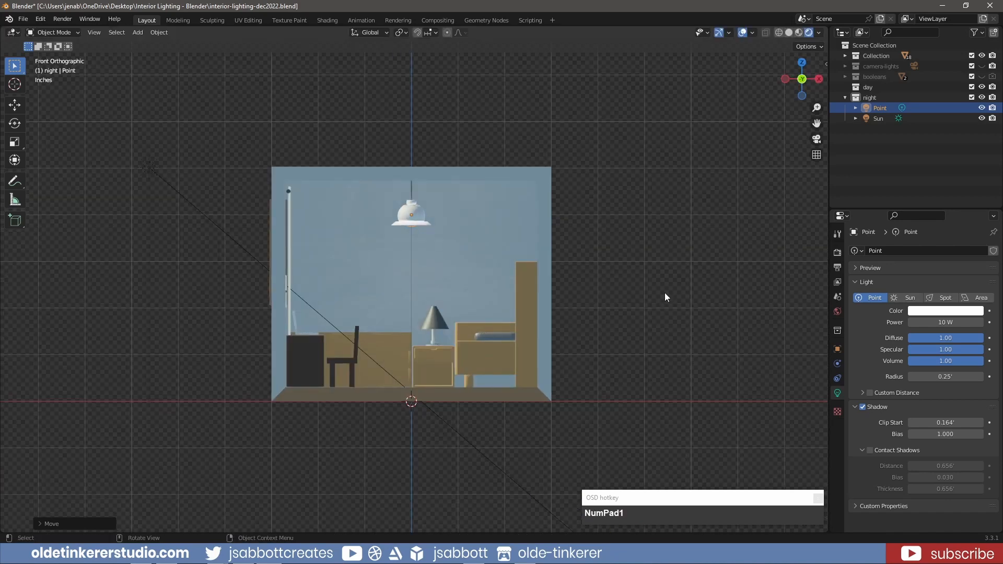
Step: Enable contact shadows on the point light and turn off its shadow
{"action": "left_click", "coordinate": [870, 449]}
{"action": "left_click", "coordinate": [862, 407]}
{"action": "middle_click_drag", "start_coordinate": [642, 257], "coordinate": [617, 277]}
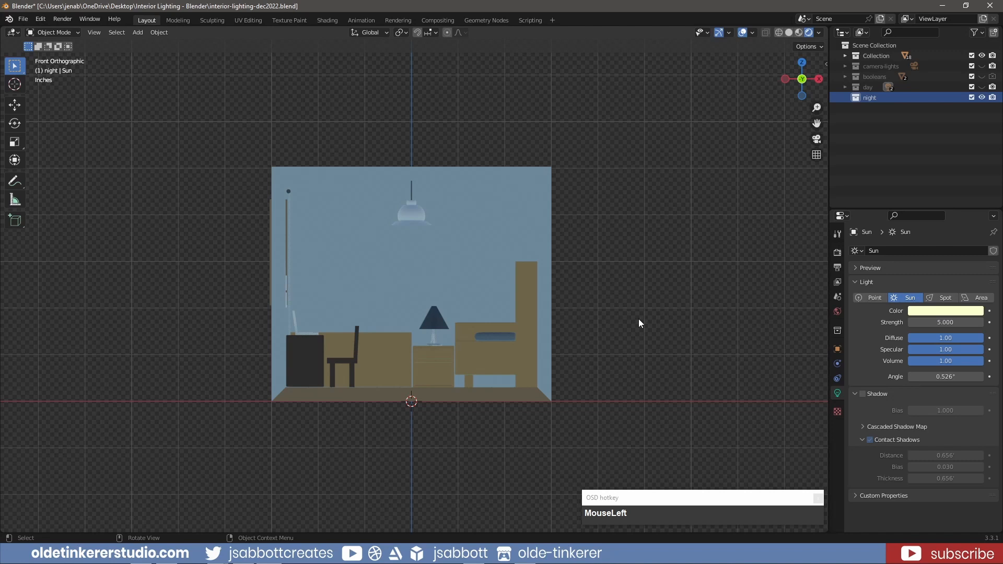
Step: Switch to the Shading workspace and show the World shader's nodes
{"action": "left_click", "coordinate": [320, 20]}
{"action": "scroll", "coordinate": [425, 343], "scroll_direction": "down", "scroll_amount": 2}
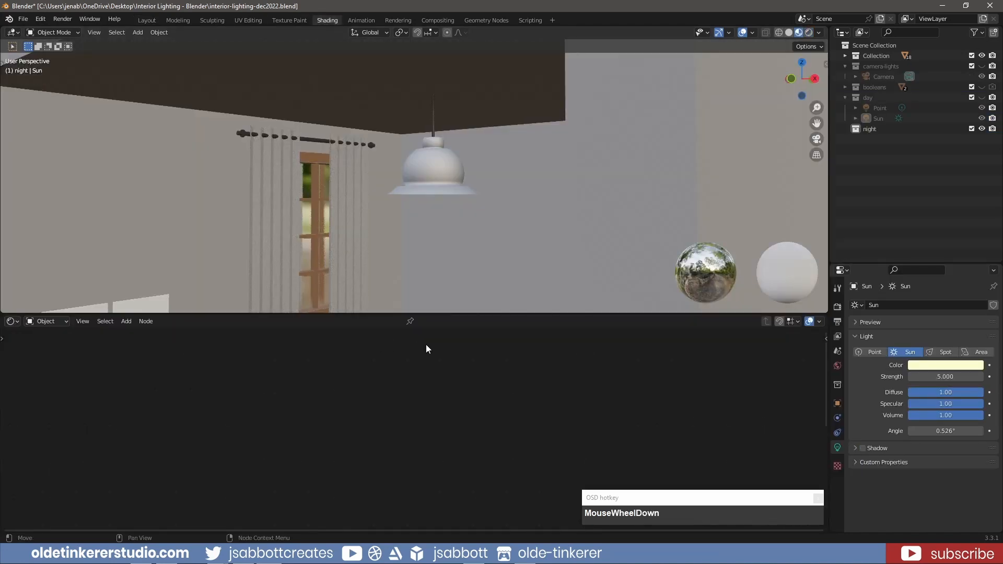
{"action": "scroll", "coordinate": [466, 231], "scroll_direction": "down", "scroll_amount": 8}
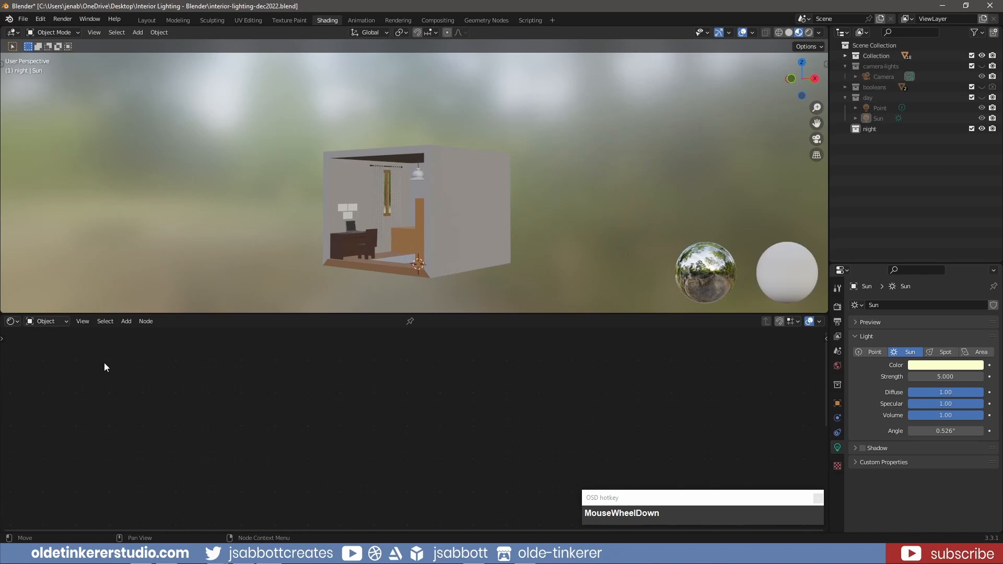
{"action": "left_click", "coordinate": [62, 322]}
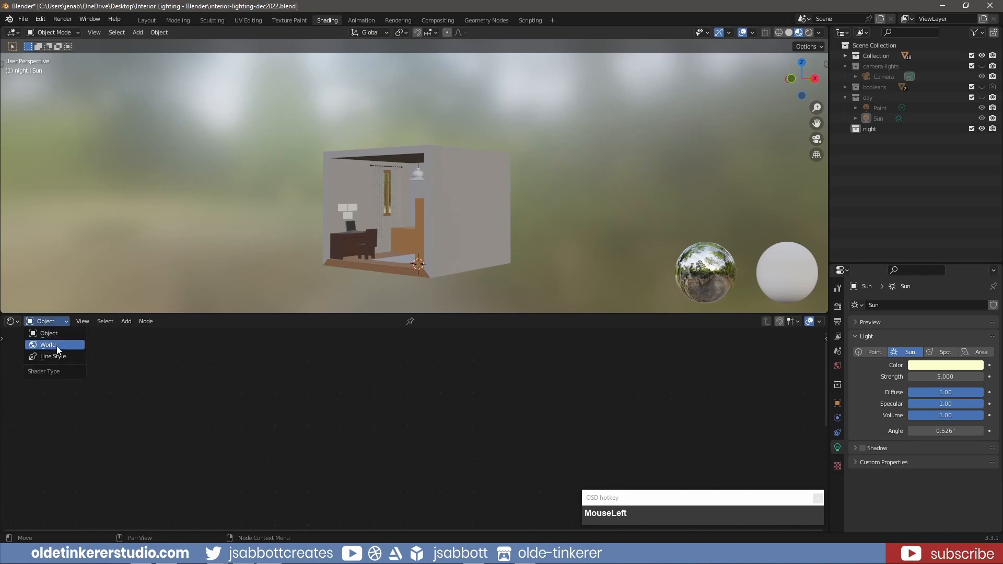
{"action": "left_click", "coordinate": [57, 347]}
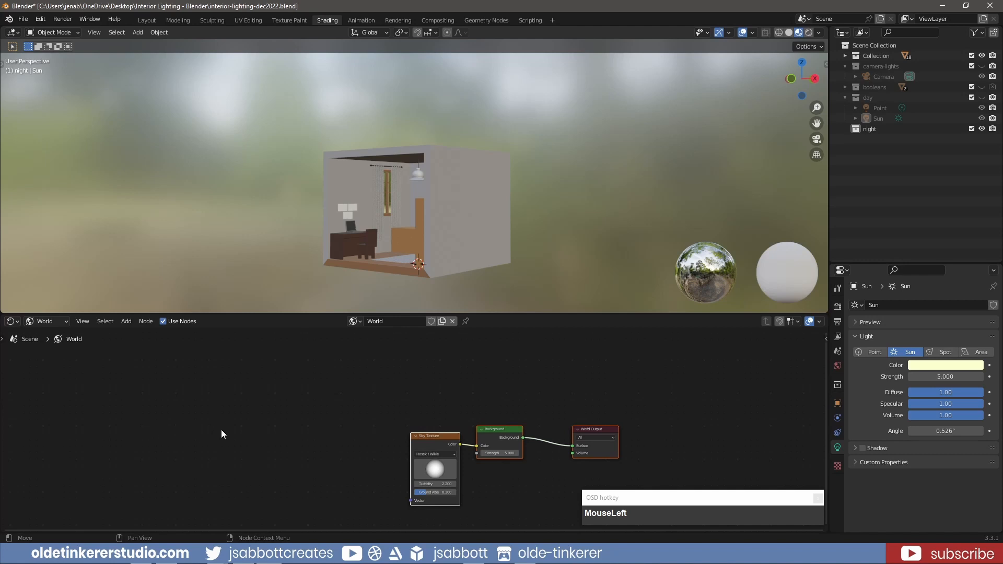
{"action": "middle_click_drag", "start_coordinate": [268, 445], "coordinate": [216, 379], "text": "shift"}
{"action": "left_click", "coordinate": [271, 407]}
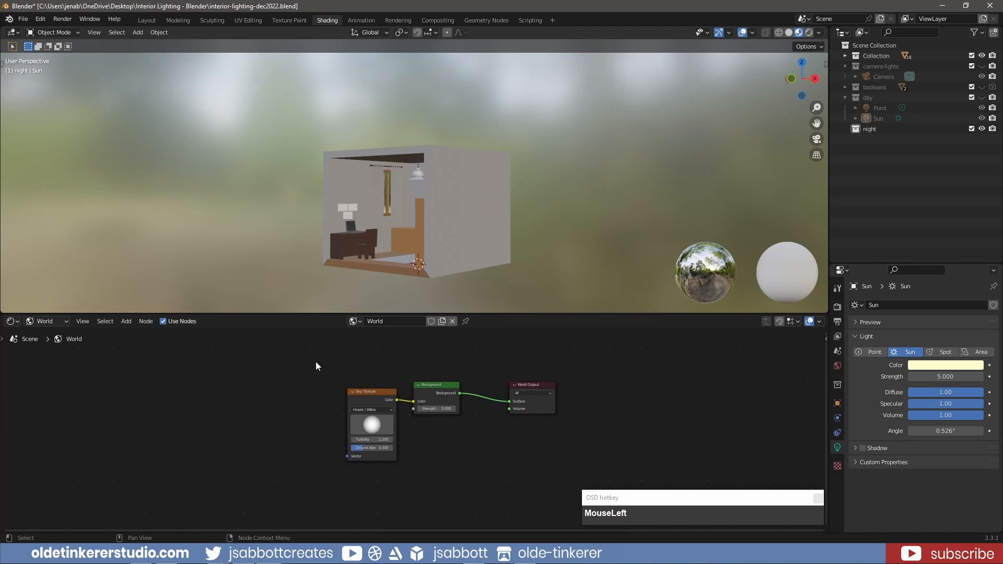
Step: Replace the Sky Texture node with an Environment Texture using satara_night_2k.hdr and place it clear of the Background node
{"action": "left_click", "coordinate": [365, 397]}
{"action": "key", "text": "shift+s"}
{"action": "mouse_move", "coordinate": [363, 393]}
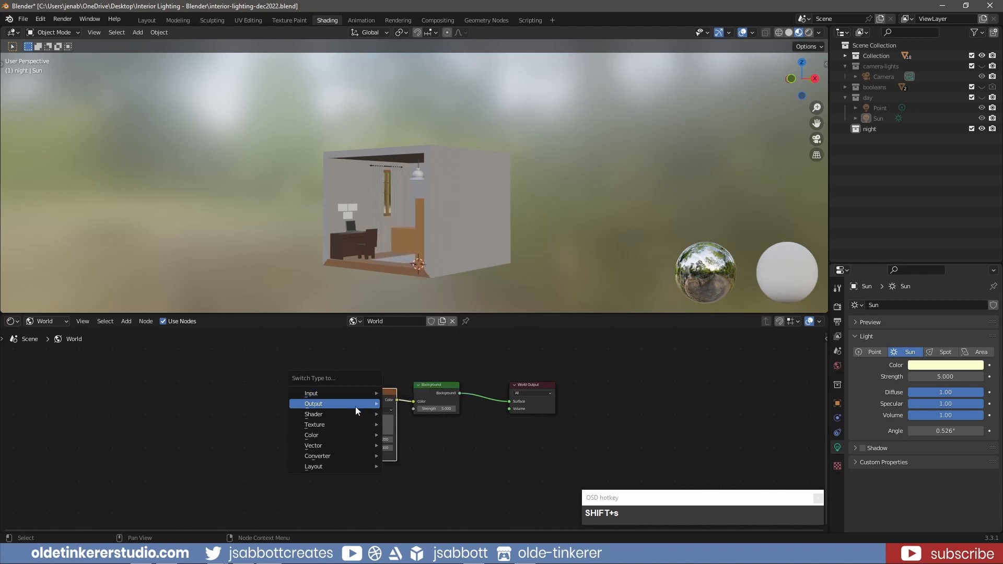
{"action": "mouse_move", "coordinate": [353, 413]}
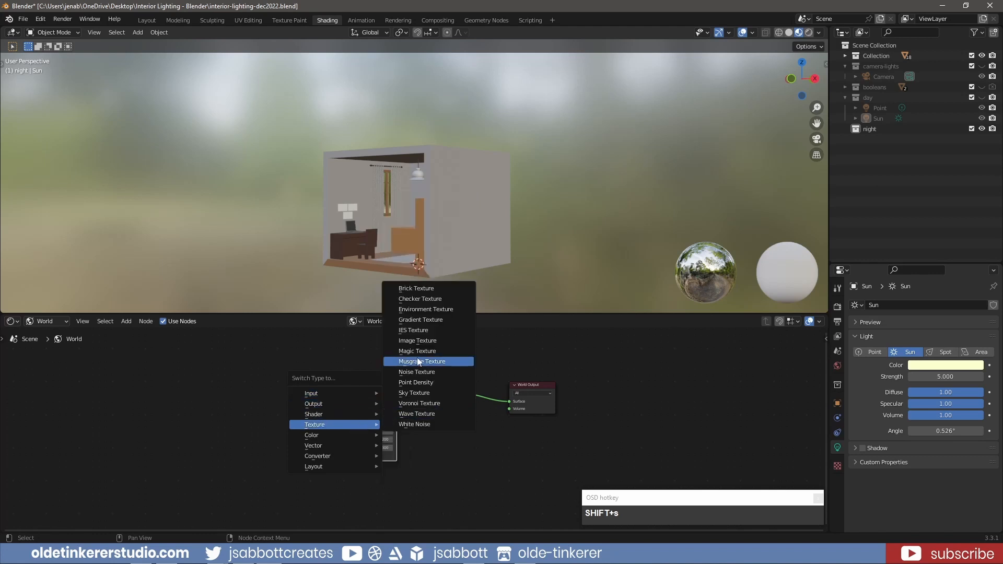
{"action": "left_click", "coordinate": [422, 310]}
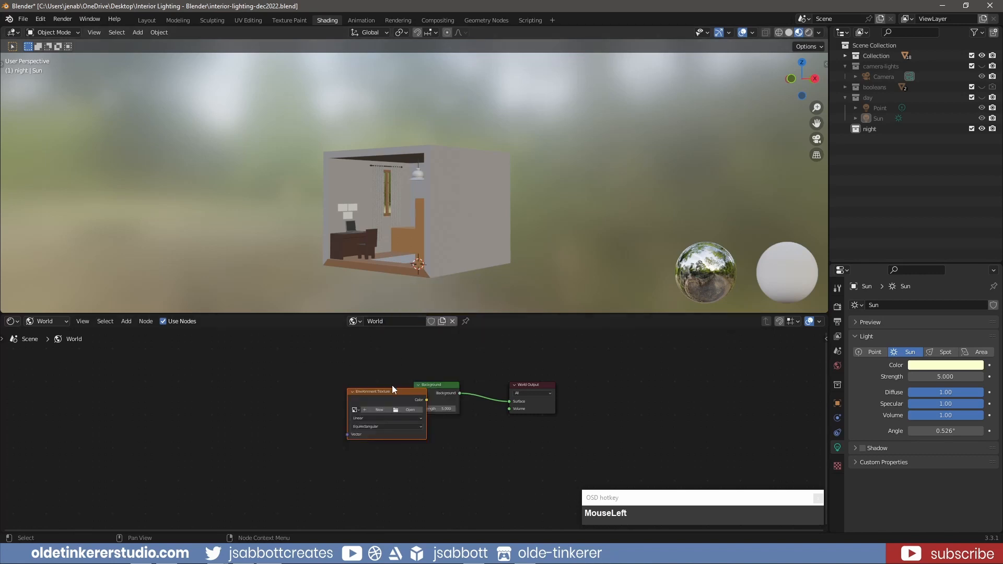
{"action": "left_click_drag", "start_coordinate": [387, 390], "coordinate": [348, 389]}
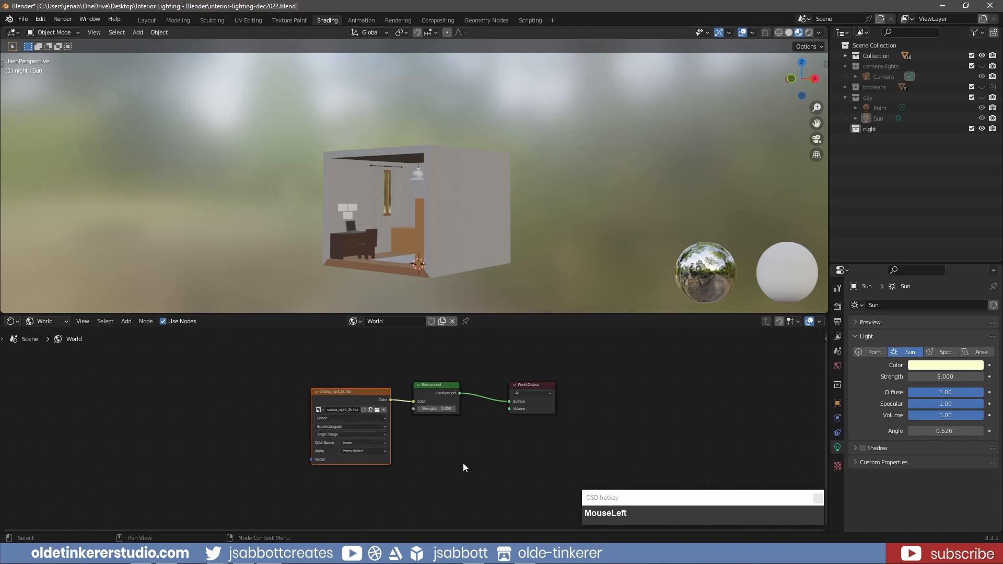
Step: Return to the Layout workspace and set the World background strength to 0.02
{"action": "left_click", "coordinate": [149, 20]}
{"action": "middle_click_drag", "start_coordinate": [619, 218], "coordinate": [572, 238]}
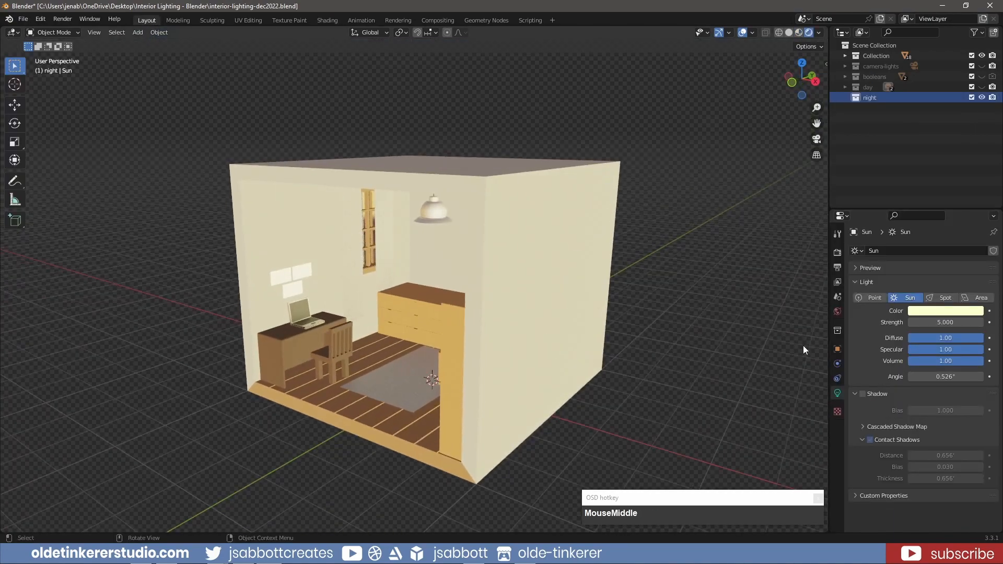
{"action": "left_click", "coordinate": [838, 311]}
{"action": "double_click", "coordinate": [939, 426]}
{"action": "type", "text": ".02"}
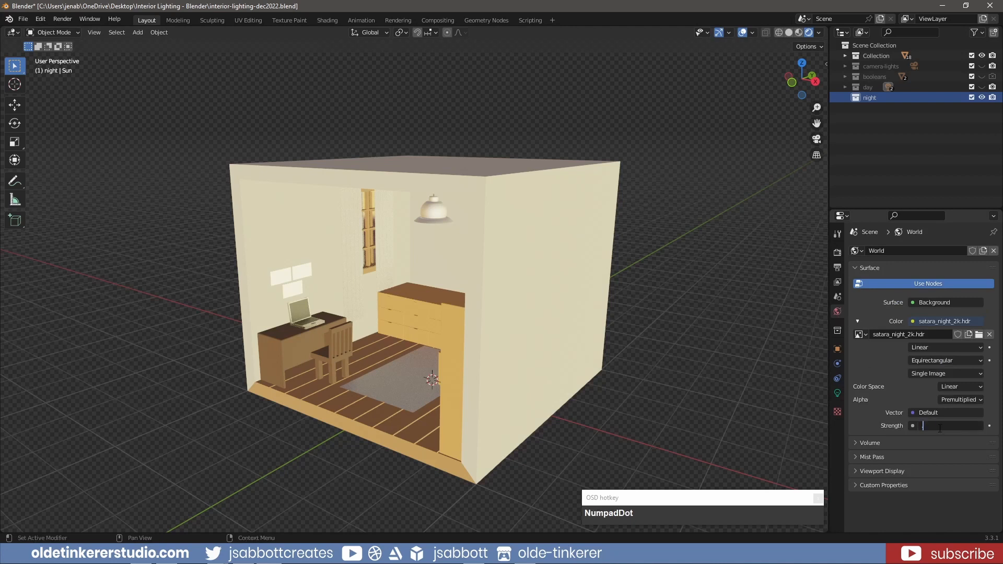
{"action": "key", "text": "Return"}
Step: Add a spot light to the night collection at the centre of the room's floor
{"action": "middle_click_drag", "start_coordinate": [616, 418], "coordinate": [612, 375], "text": "shift"}
{"action": "key", "text": "KP_1"}
{"action": "key", "text": "shift+a"}
{"action": "mouse_move", "coordinate": [658, 386]}
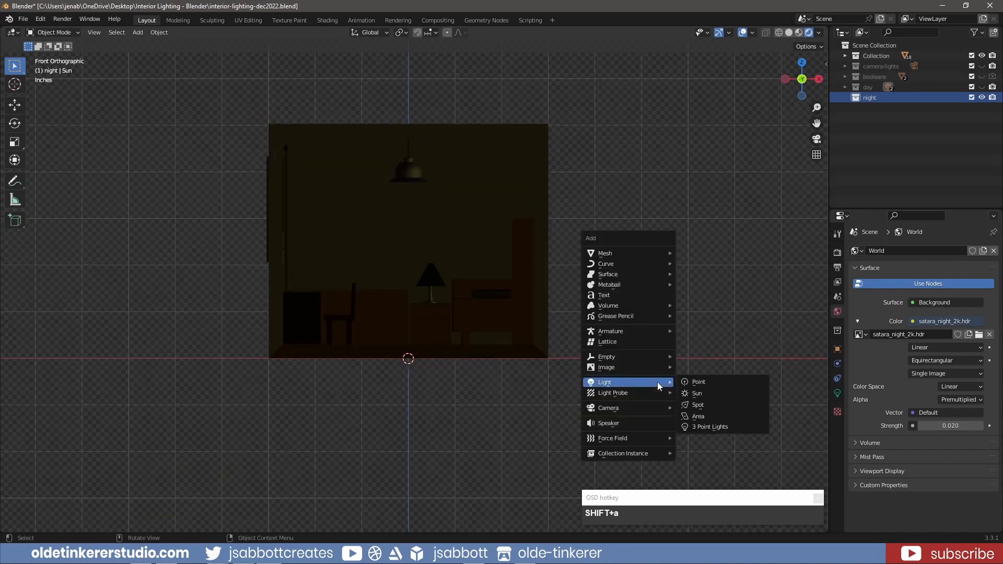
{"action": "left_click", "coordinate": [699, 406]}
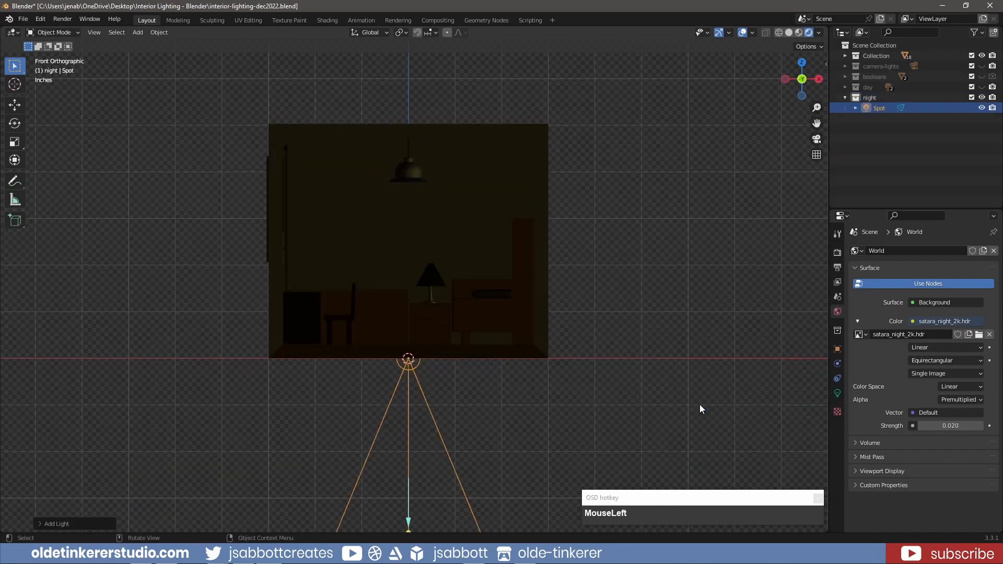
Step: Move the spot light along X and then up along Z to the window in the side wall
{"action": "key", "text": "g"}
{"action": "key", "text": "x"}
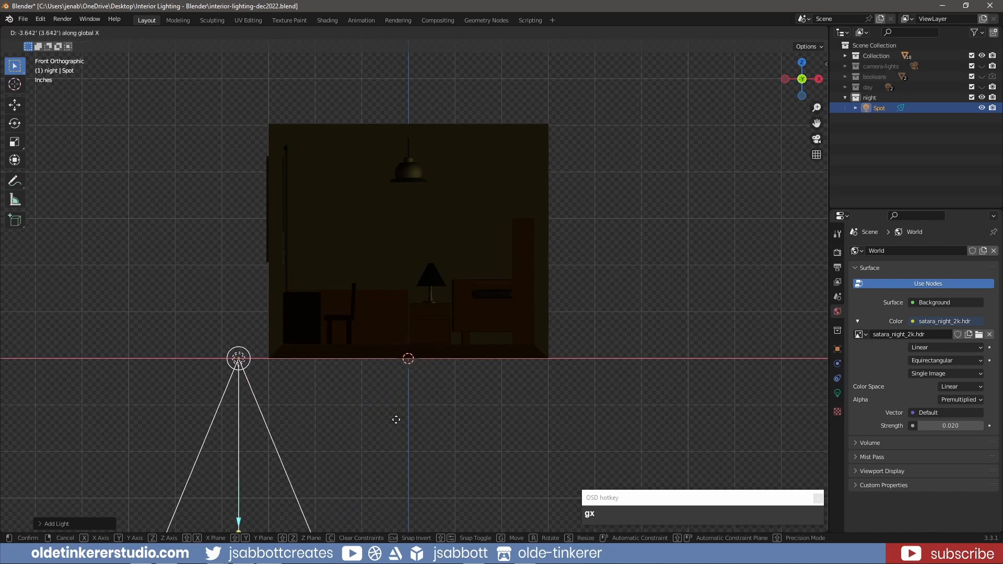
{"action": "left_click", "coordinate": [432, 413]}
{"action": "key", "text": "g"}
{"action": "key", "text": "z"}
{"action": "left_click", "coordinate": [457, 256]}
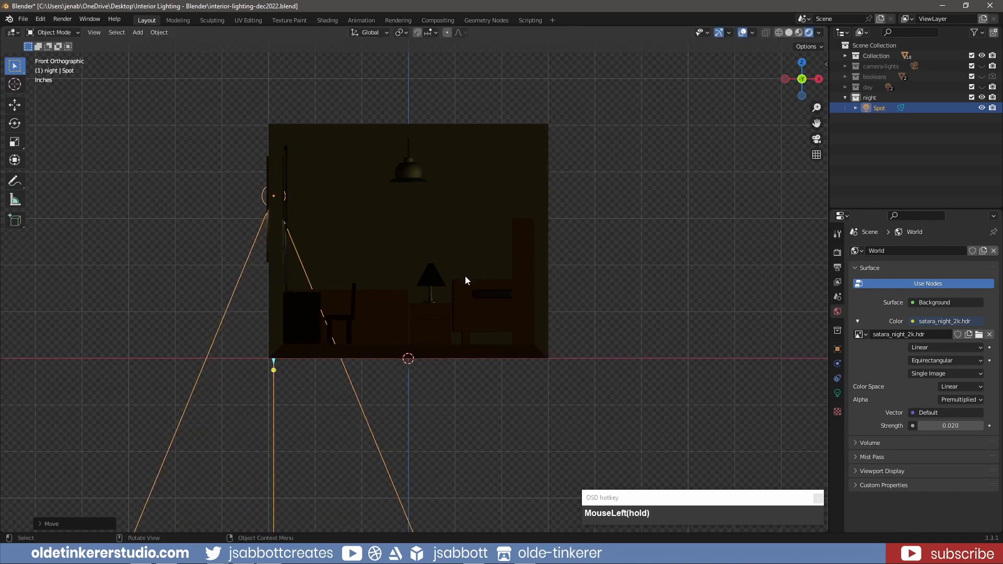
Step: Rotate the spot light about Y so it points from the window diagonally down into the room
{"action": "key", "text": "r"}
{"action": "key", "text": "y"}
{"action": "left_click", "coordinate": [638, 104]}
Step: Scale the spot light down to about 0.13 so its cone fits inside the room
{"action": "key", "text": "s"}
{"action": "right_click", "coordinate": [585, 286]}
{"action": "middle_click_drag", "start_coordinate": [585, 287], "coordinate": [596, 219], "text": "shift"}
{"action": "scroll", "coordinate": [575, 282], "scroll_direction": "down", "scroll_amount": 3}
{"action": "key", "text": "s"}
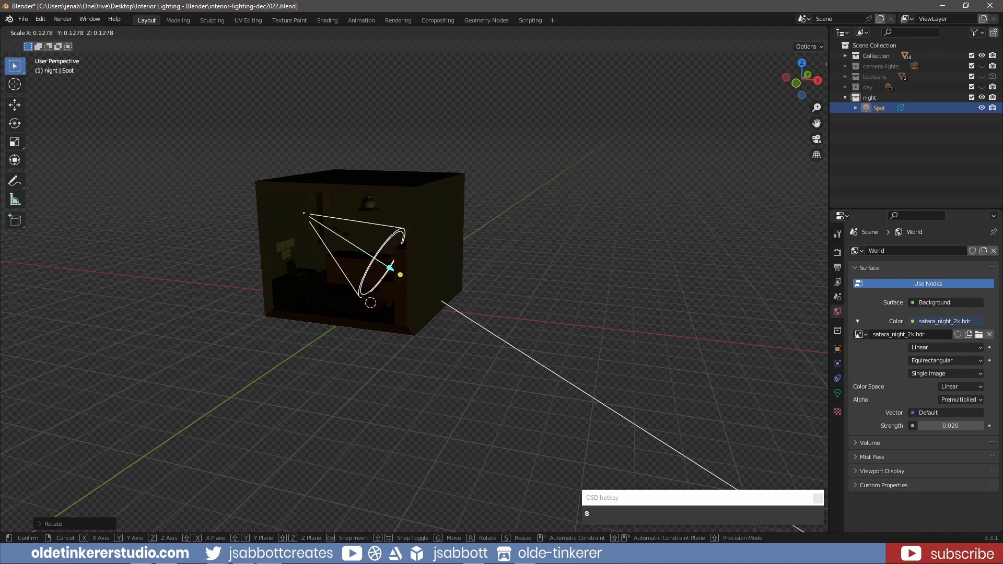
{"action": "left_click", "coordinate": [341, 236]}
Step: Set the spot light's power to 25 W and tint its colour pale blue
{"action": "key", "text": "KP_1"}
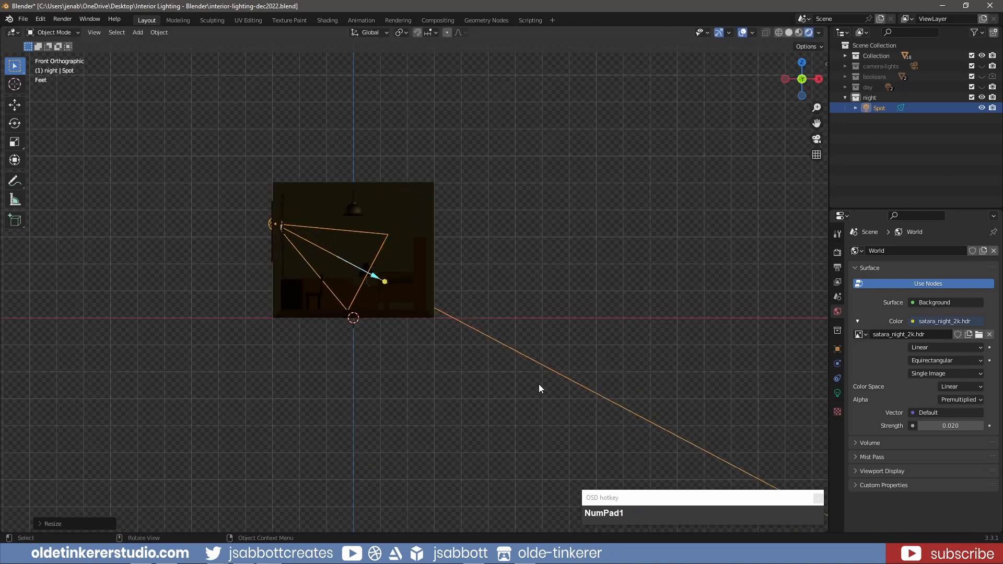
{"action": "scroll", "coordinate": [538, 384], "scroll_direction": "up", "scroll_amount": 2}
{"action": "scroll", "coordinate": [539, 385], "scroll_direction": "up", "scroll_amount": 2}
{"action": "middle_click_drag", "start_coordinate": [525, 266], "coordinate": [586, 312], "text": "shift"}
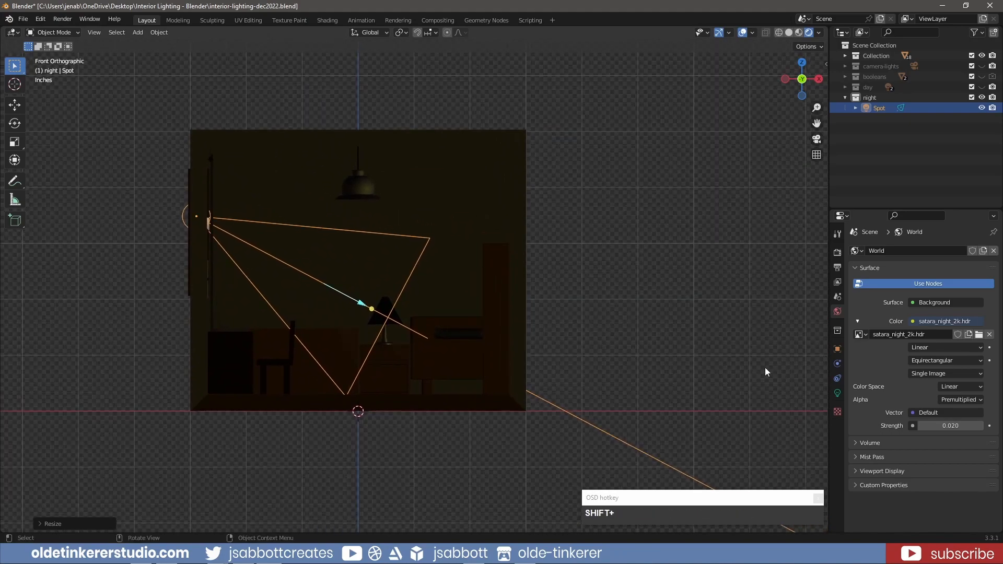
{"action": "left_click", "coordinate": [837, 393]}
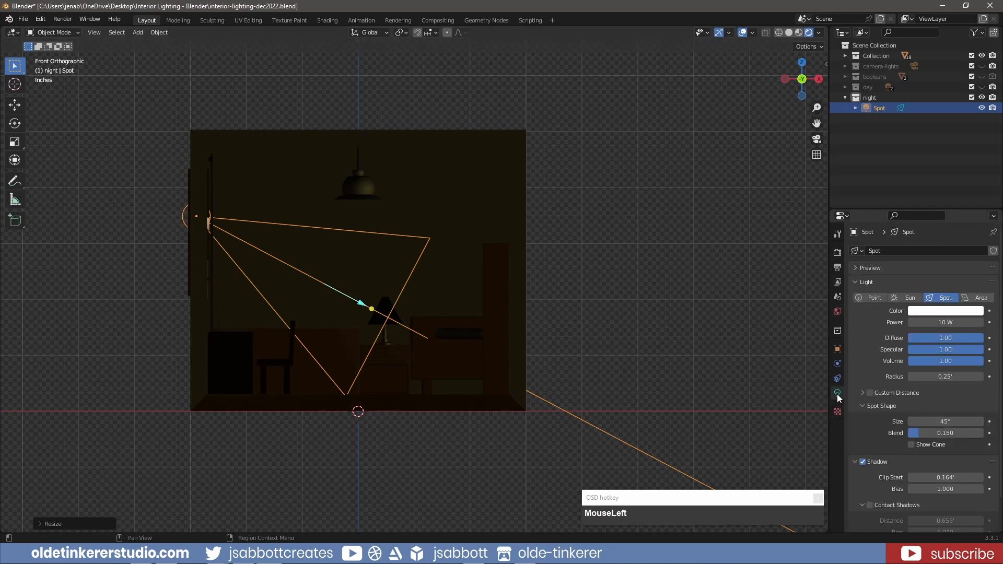
{"action": "middle_click_drag", "start_coordinate": [653, 302], "coordinate": [628, 327]}
{"action": "left_click", "coordinate": [945, 322]}
{"action": "type", "text": "25"}
{"action": "key", "text": "Return"}
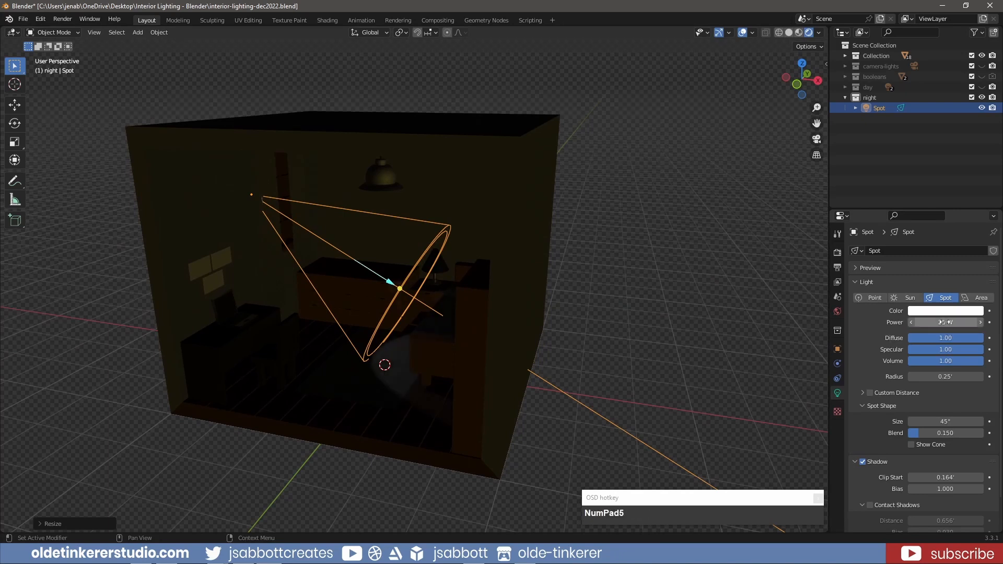
{"action": "left_click", "coordinate": [946, 310]}
{"action": "left_click_drag", "start_coordinate": [932, 213], "coordinate": [930, 201]}
Step: Add a point light to the night collection at the room's floor centre
{"action": "key", "text": "KP_1"}
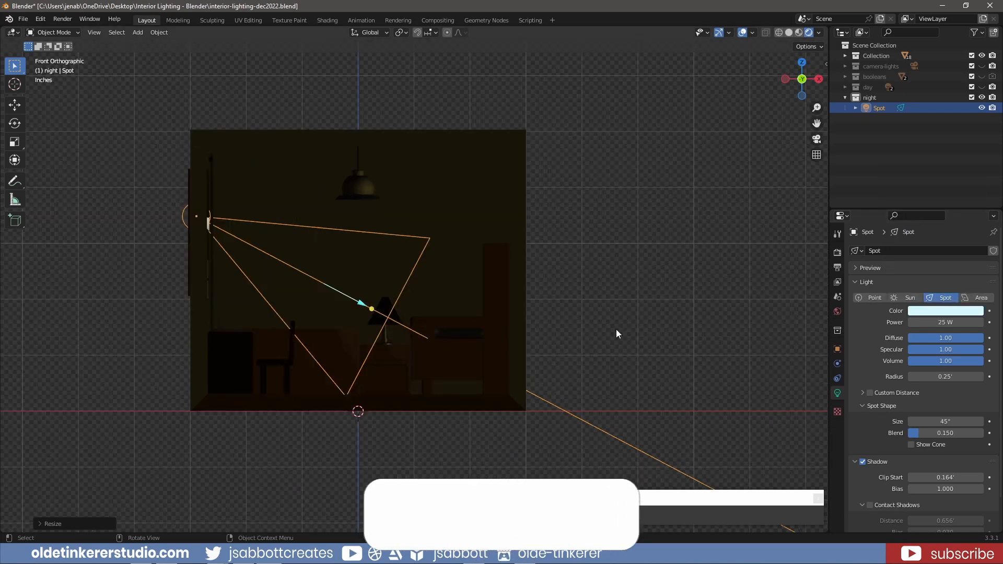
{"action": "key", "text": "shift+a"}
{"action": "mouse_move", "coordinate": [616, 330]}
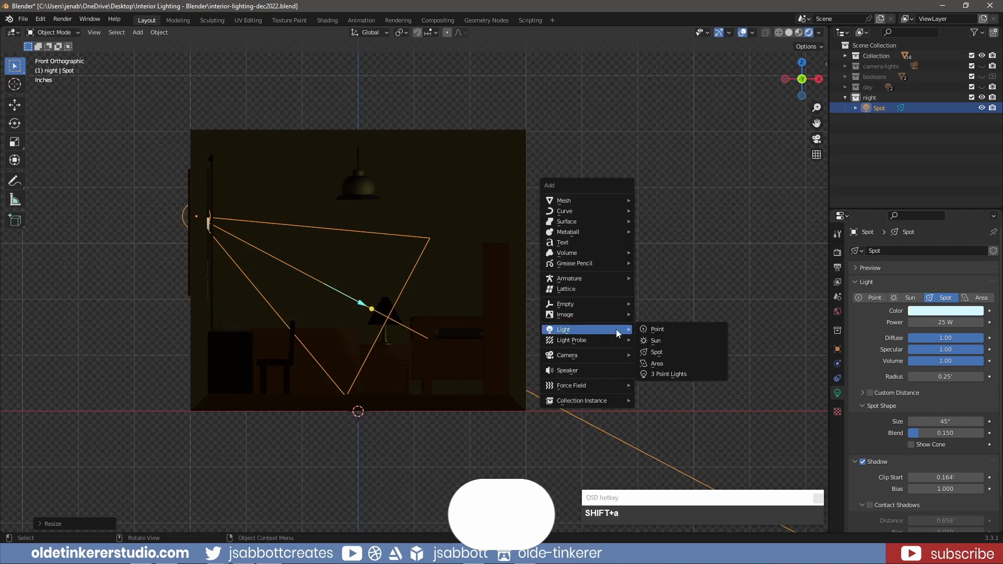
{"action": "left_click", "coordinate": [653, 329]}
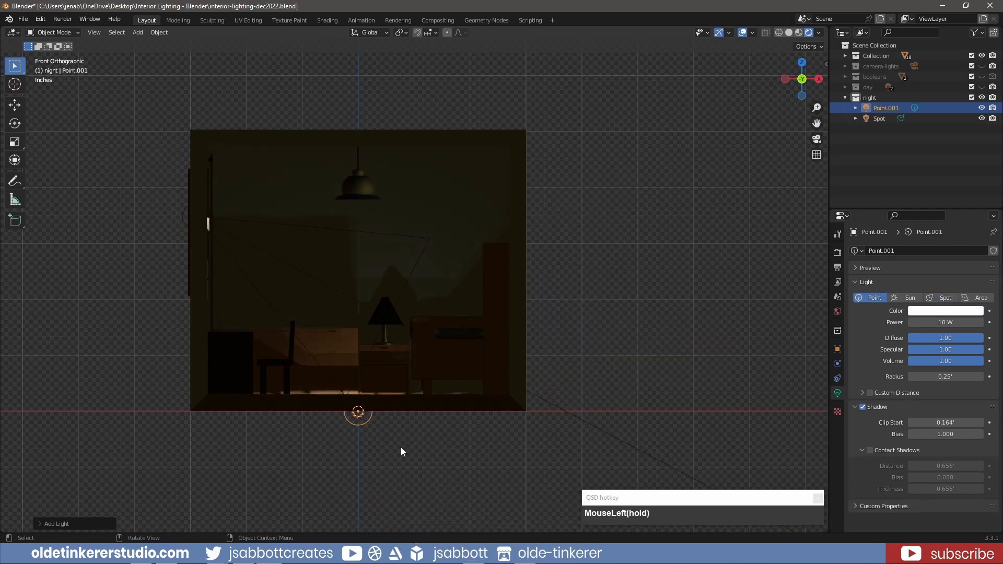
Step: Raise the new point light to the bedside lamp's height and shift it along X to line up with the lampshade
{"action": "key", "text": "g"}
{"action": "key", "text": "z"}
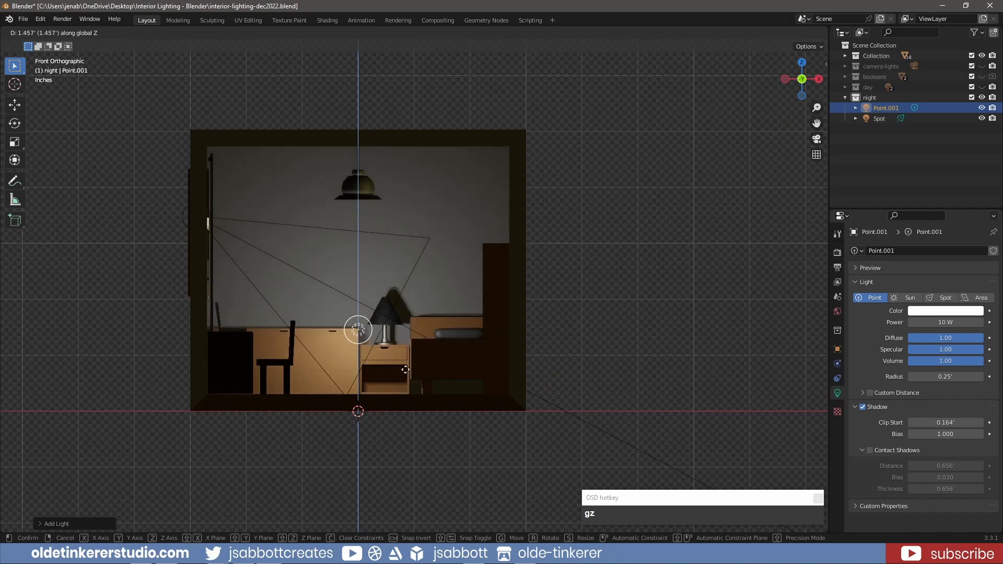
{"action": "left_click", "coordinate": [406, 358]}
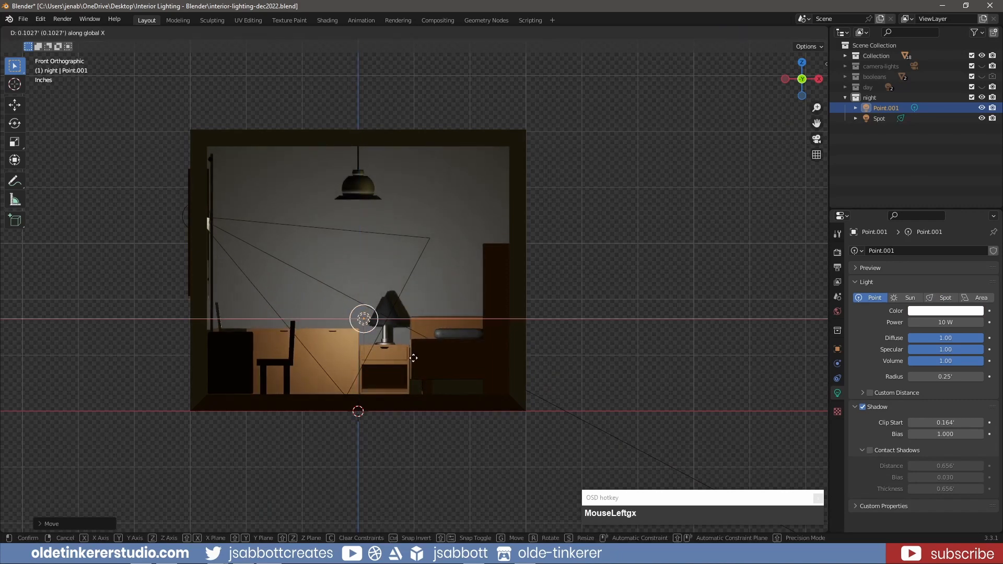
{"action": "left_click", "coordinate": [431, 353]}
Step: Move the point light along Y into the bedside lamp, placing it in wireframe and returning to rendered shading
{"action": "mouse_move", "coordinate": [431, 354]}
{"action": "middle_mouse_down"}
{"action": "mouse_move", "coordinate": [301, 364]}
{"action": "mouse_move", "coordinate": [336, 382]}
{"action": "middle_mouse_up"}
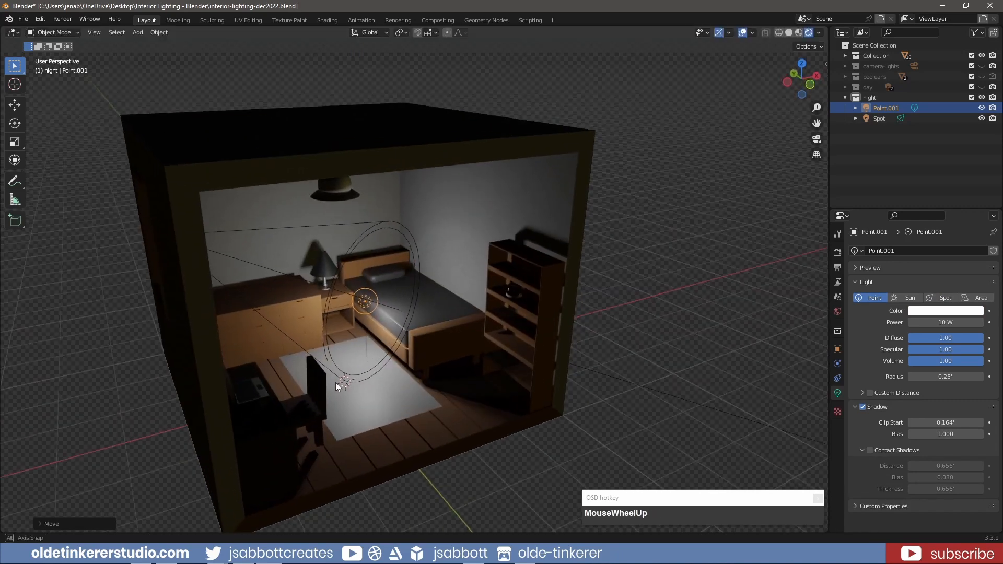
{"action": "key", "text": "KP_7"}
{"action": "left_click", "coordinate": [778, 33]}
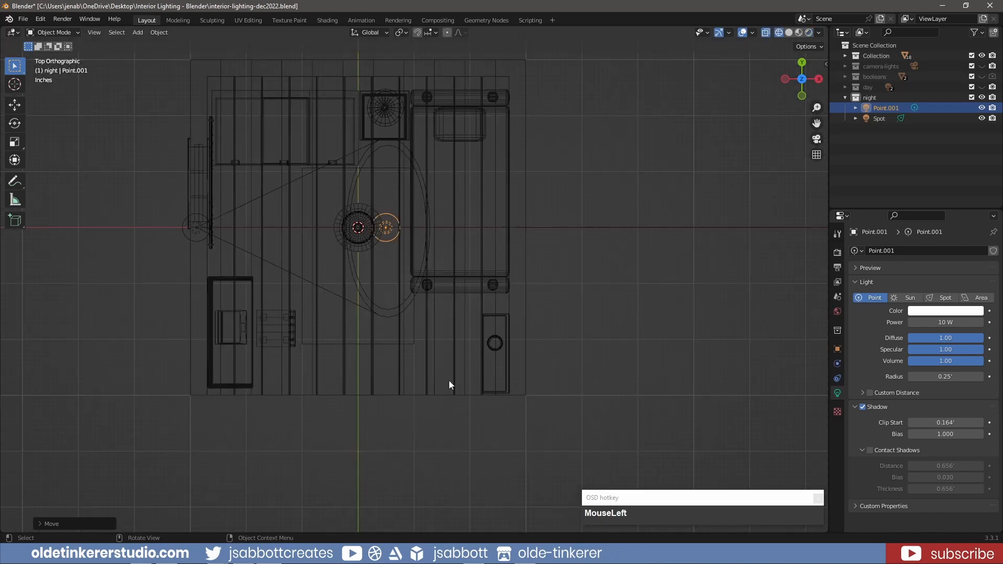
{"action": "key", "text": "g"}
{"action": "key", "text": "y"}
{"action": "left_click", "coordinate": [480, 260]}
{"action": "left_click", "coordinate": [809, 33]}
{"action": "key", "text": "KP_1"}
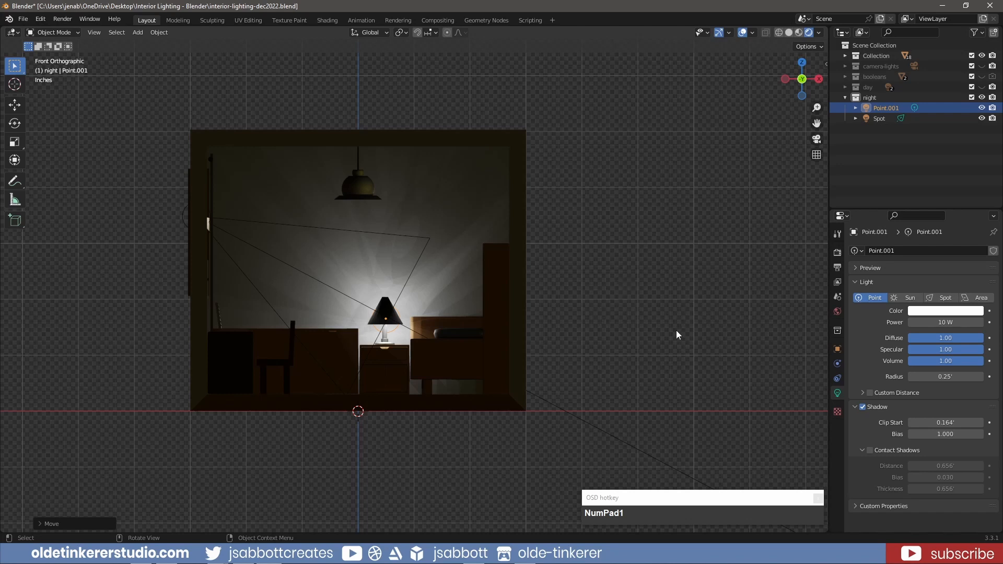
Step: Set the lamp light's power to 5 W and its radius to 0.15'
{"action": "left_click", "coordinate": [946, 322]}
{"action": "type", "text": "5"}
{"action": "key", "text": "Return"}
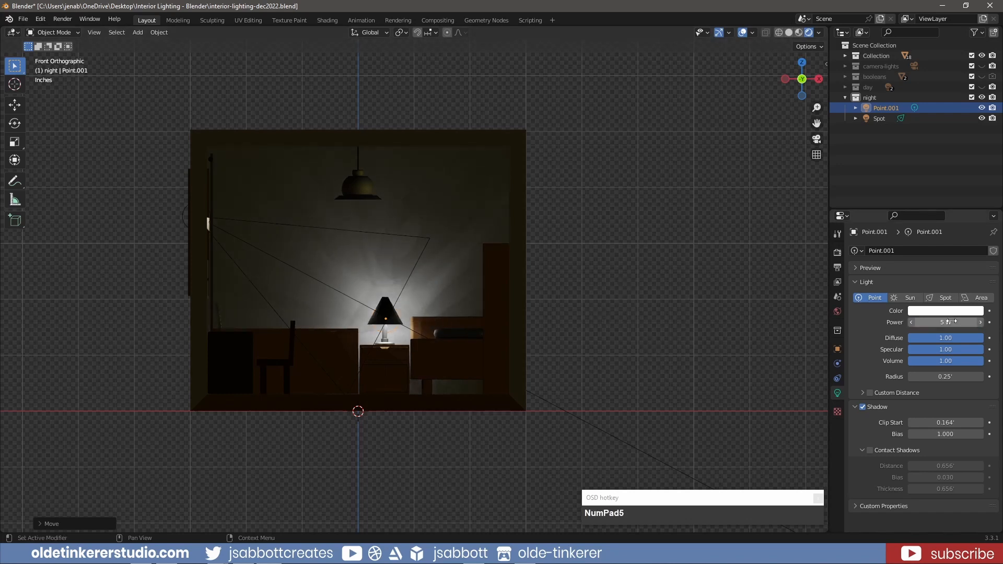
{"action": "left_click_drag", "start_coordinate": [947, 376], "coordinate": [930, 377]}
{"action": "left_click", "coordinate": [945, 376]}
{"action": "type", "text": ".15"}
{"action": "key", "text": "Return"}
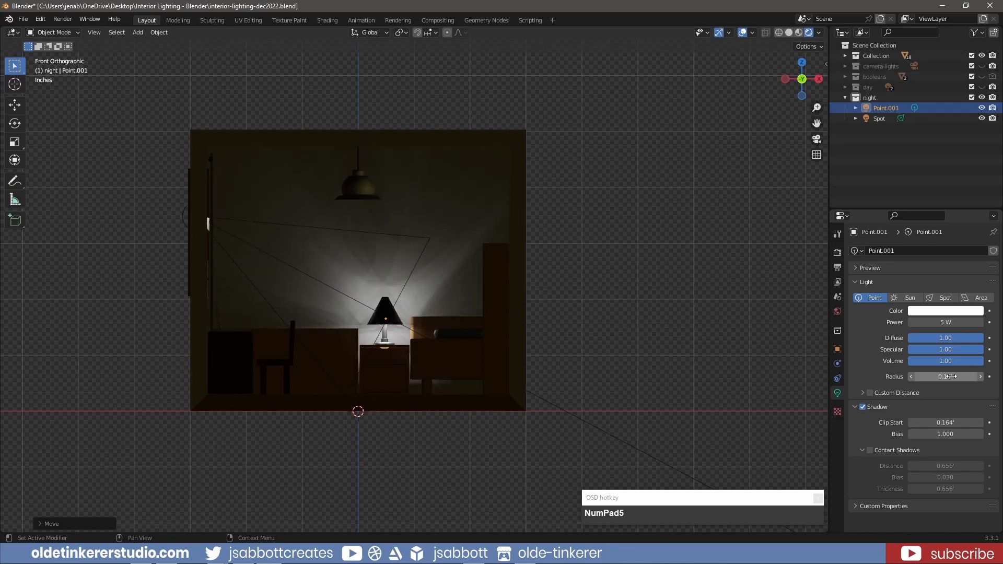
Step: Nudge the lamp light slightly higher inside the lampshade and reduce its radius to 0.1'
{"action": "left_click", "coordinate": [405, 308]}
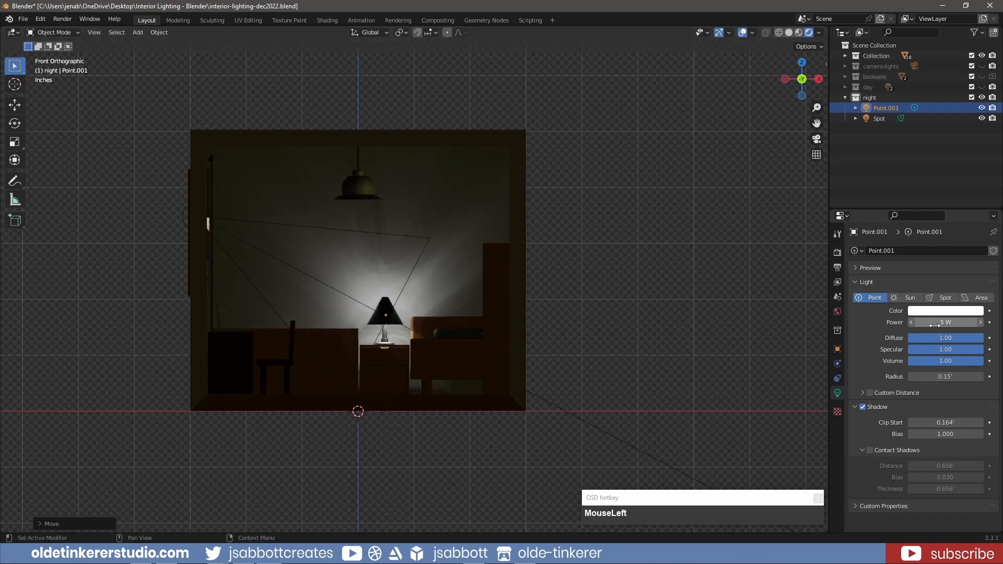
{"action": "left_click", "coordinate": [933, 377]}
{"action": "type", "text": ".1"}
{"action": "key", "text": "Return"}
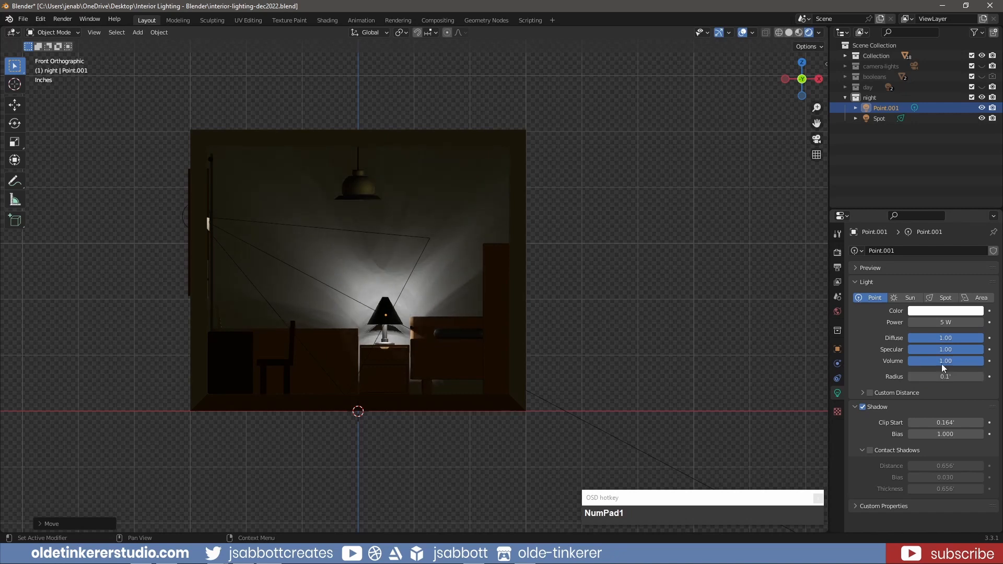
Step: Set the lamp light's diffuse, specular and volume influence to 0.25 each
{"action": "left_click", "coordinate": [941, 336]}
{"action": "type", "text": ".25"}
{"action": "key", "text": "Tab"}
{"action": "type", "text": ".25"}
{"action": "key", "text": "Tab"}
{"action": "type", "text": ".25"}
{"action": "key", "text": "Tab"}
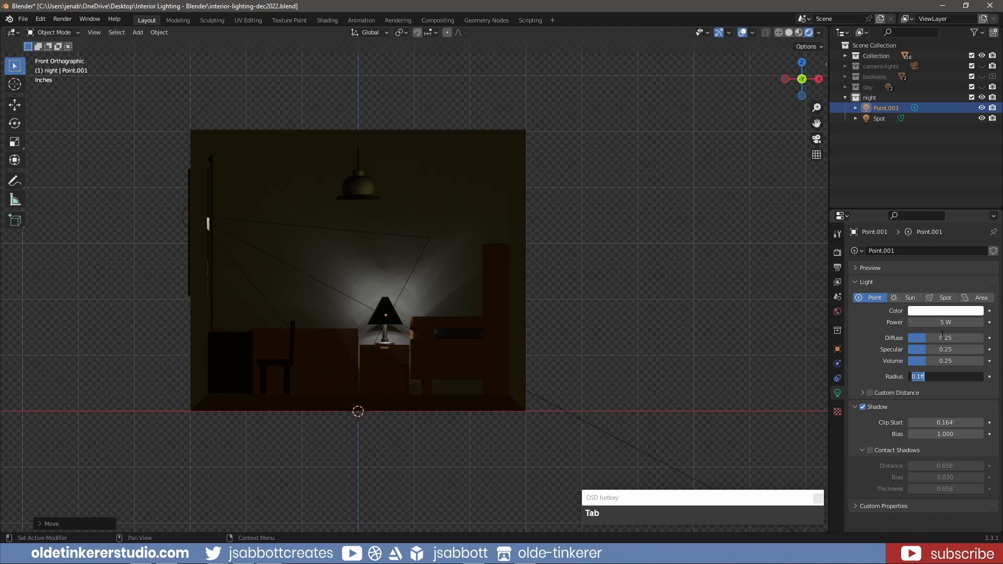
Step: Add another point light to the night collection and raise it from the floor to about mid-room height
{"action": "middle_click_drag", "start_coordinate": [552, 311], "coordinate": [607, 341]}
{"action": "key", "text": "shift+a"}
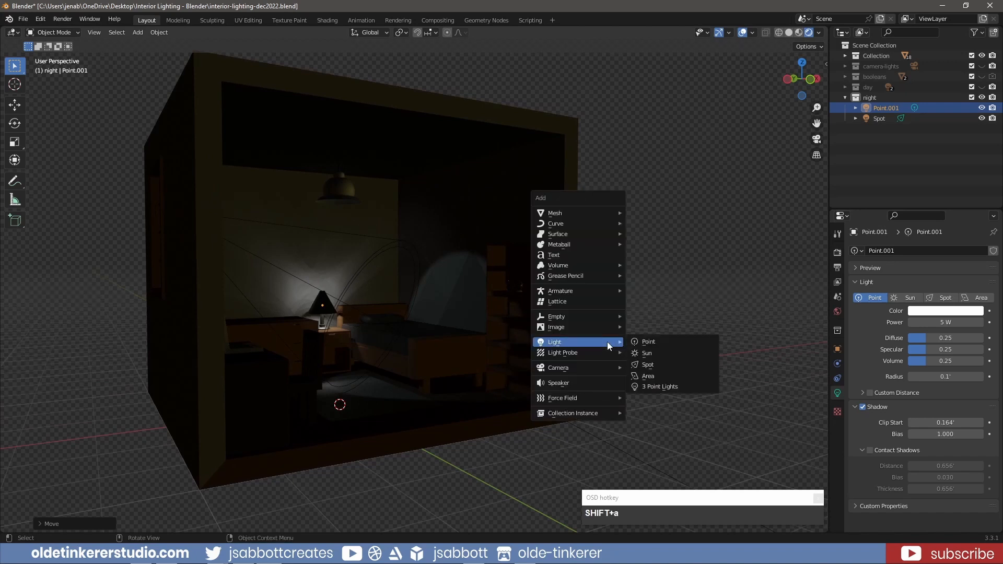
{"action": "left_click", "coordinate": [662, 341]}
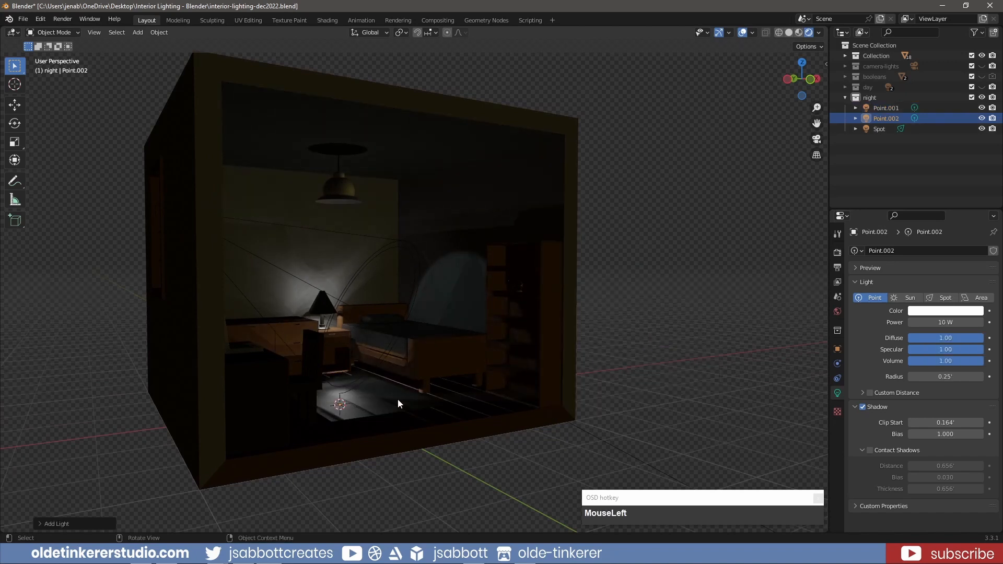
{"action": "key", "text": "g"}
{"action": "key", "text": "z"}
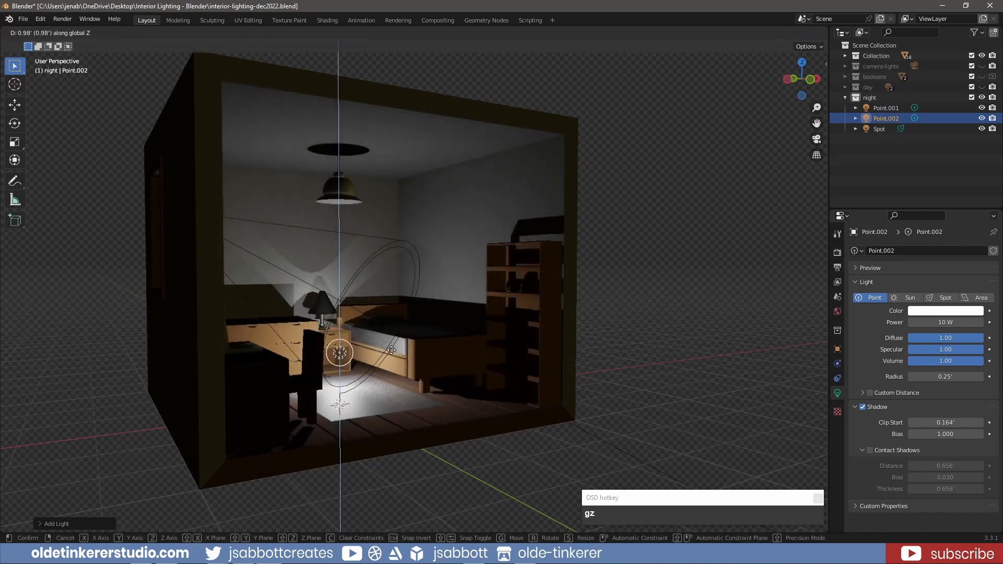
{"action": "left_click", "coordinate": [389, 313]}
Step: Shift the second night point light along X until it lines up with the bookshelf
{"action": "key", "text": "g"}
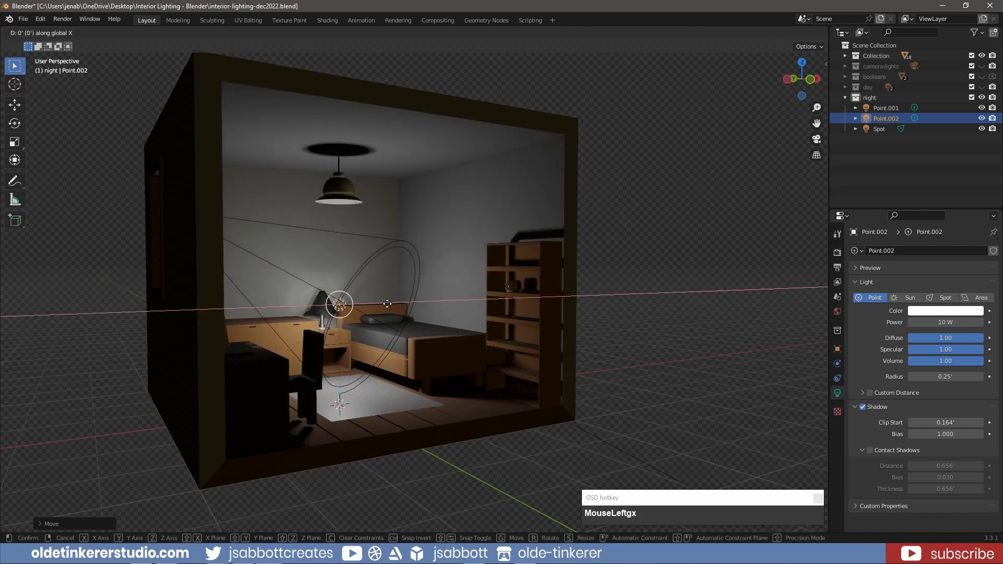
{"action": "key", "text": "x"}
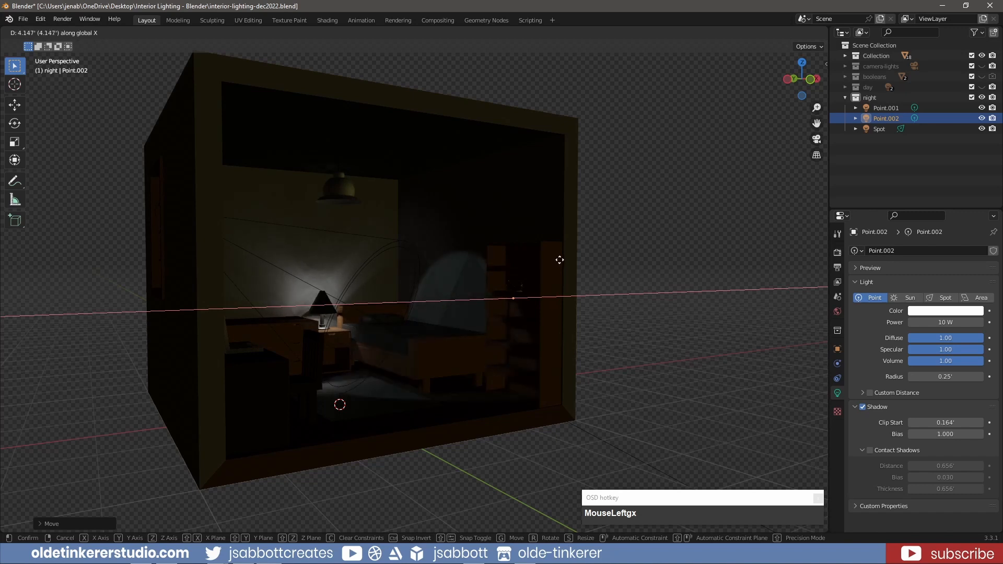
{"action": "left_click", "coordinate": [628, 346]}
{"action": "key", "text": "KP_1"}
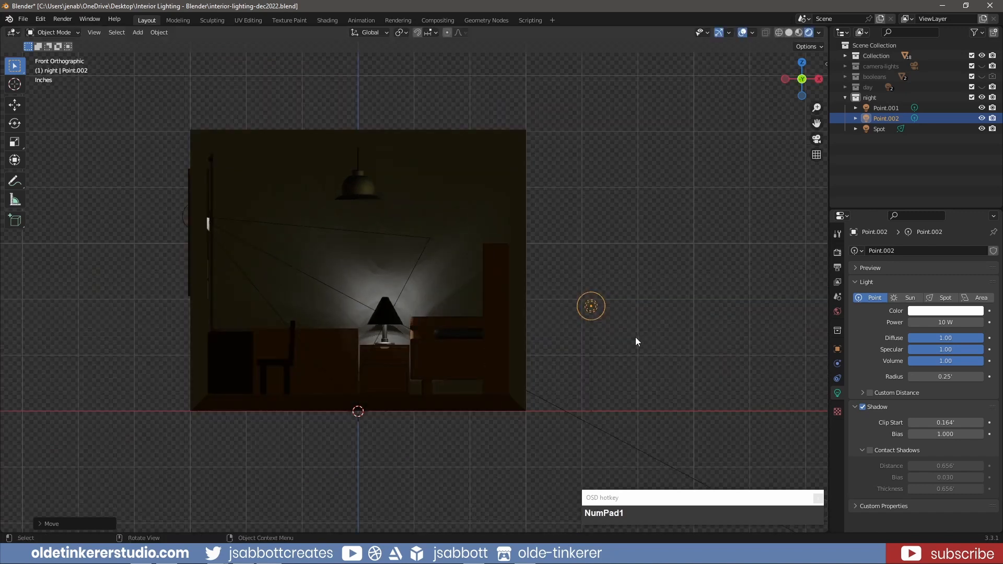
{"action": "key", "text": "g"}
{"action": "key", "text": "x"}
{"action": "left_click", "coordinate": [539, 326]}
Step: In wireframe shading, fine-tune the point light along Z and X so it sits at the ornament on the bookshelf
{"action": "key", "text": "z"}
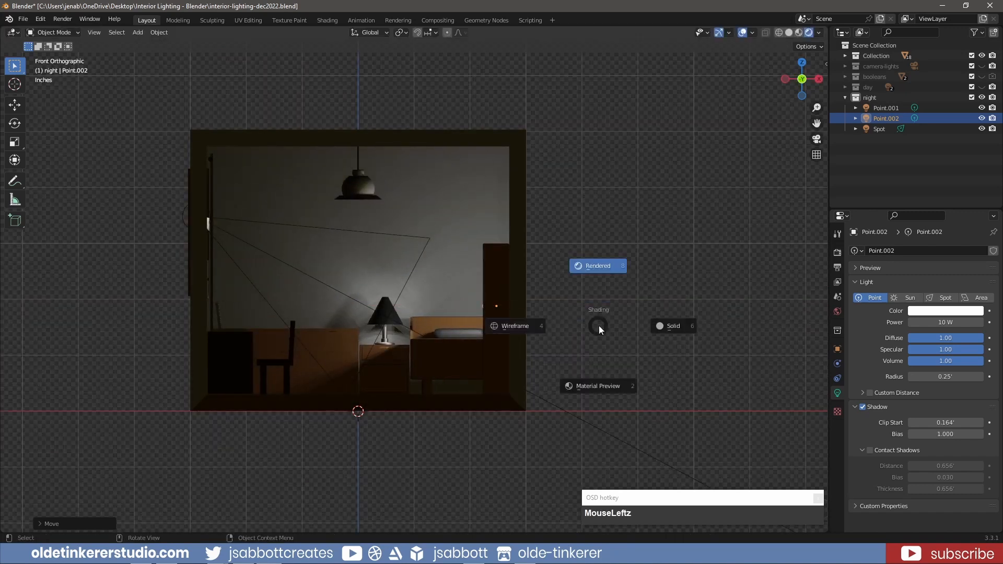
{"action": "left_click", "coordinate": [569, 340]}
{"action": "key", "text": "g"}
{"action": "key", "text": "z"}
{"action": "left_click", "coordinate": [577, 321]}
{"action": "key", "text": "g"}
{"action": "key", "text": "x"}
{"action": "left_click", "coordinate": [563, 321]}
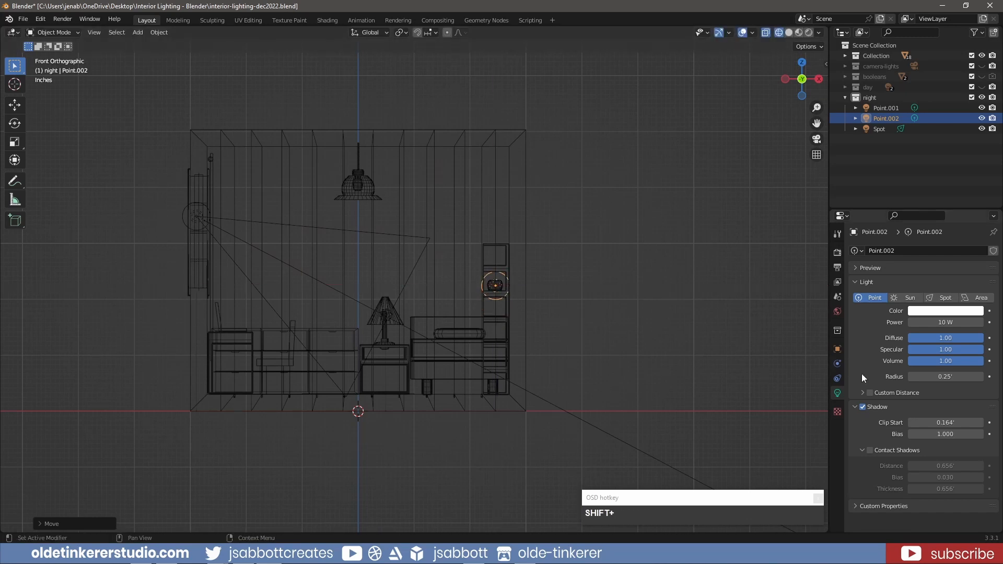
Step: Set the bookshelf light's radius to 0.08' and return the viewport to rendered shading
{"action": "left_click", "coordinate": [942, 377]}
{"action": "type", "text": ".08"}
{"action": "key", "text": "Return"}
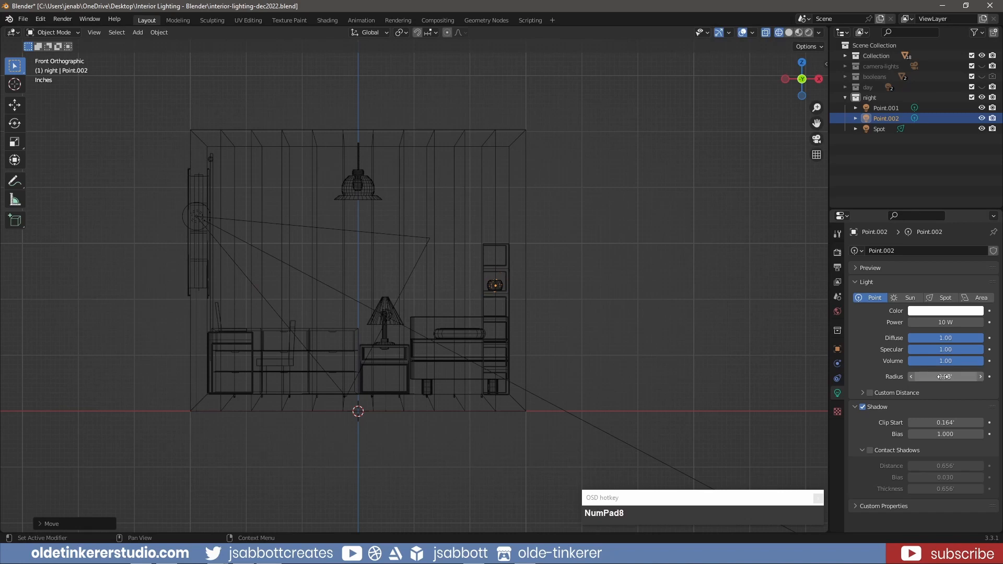
{"action": "key", "text": "z"}
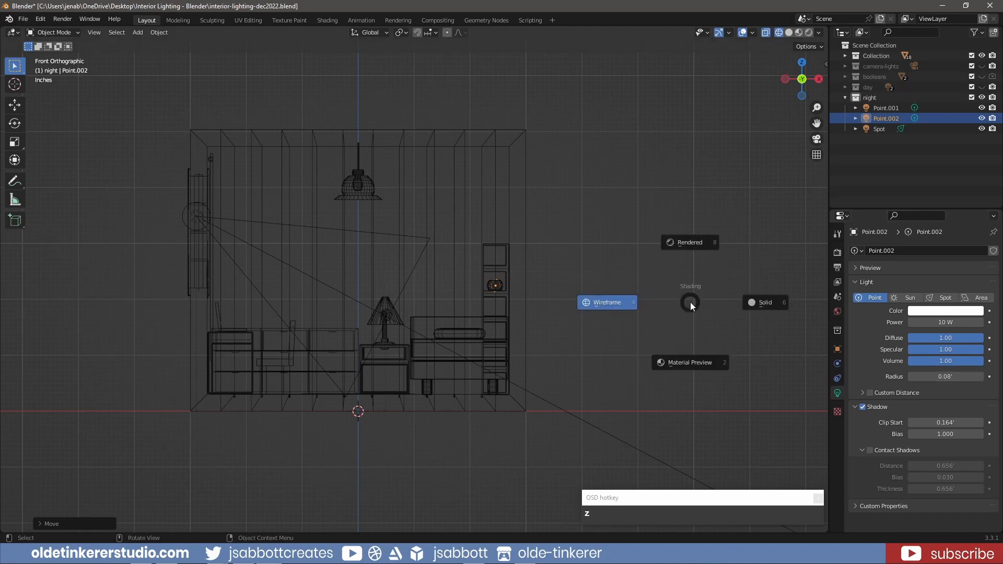
{"action": "left_click", "coordinate": [690, 245]}
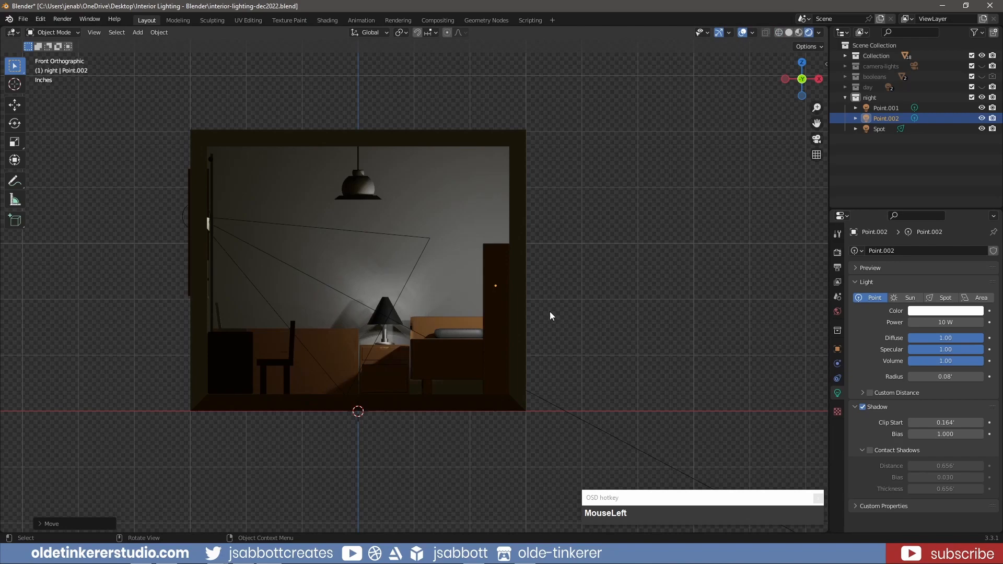
Step: Move the point light about 2' along negative Y into the bookshelf compartment holding the ornament
{"action": "middle_click_drag", "start_coordinate": [550, 309], "coordinate": [584, 327]}
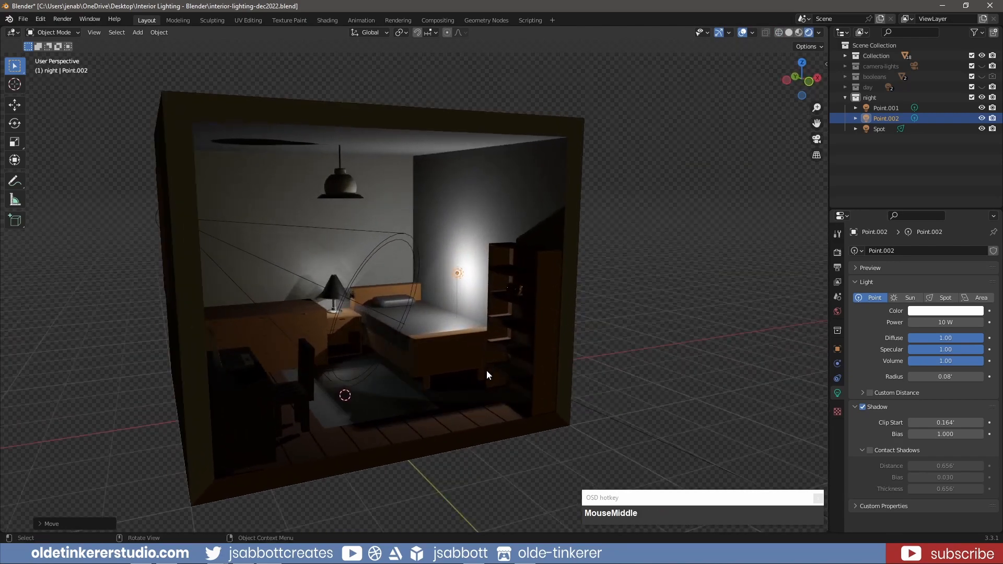
{"action": "key", "text": "g"}
{"action": "key", "text": "y"}
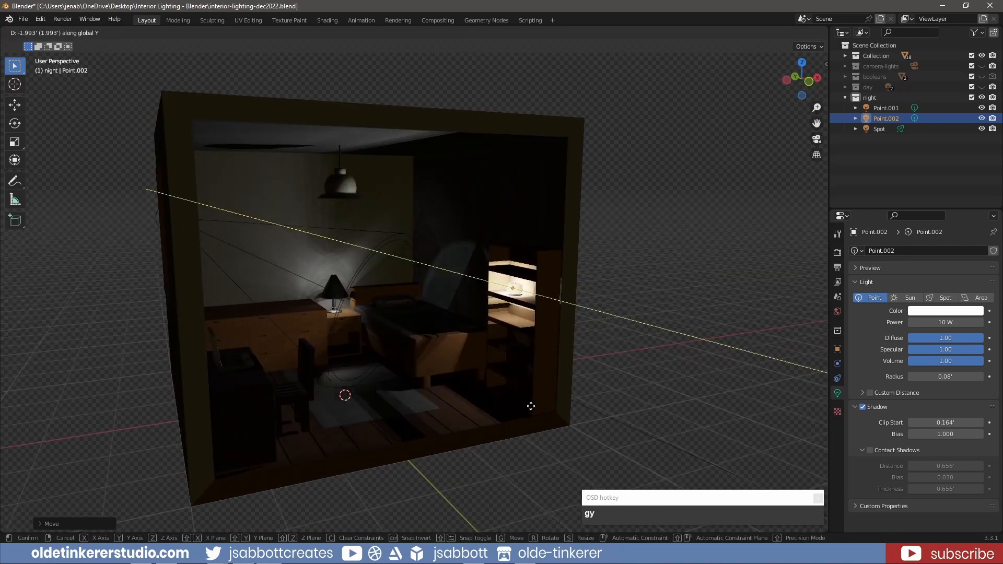
{"action": "left_click", "coordinate": [533, 405]}
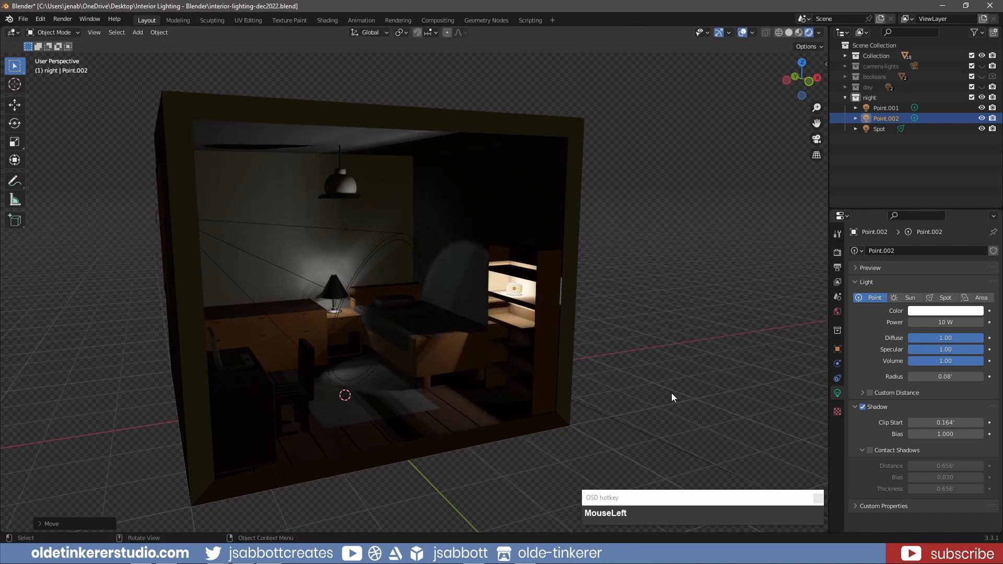
Step: Set the bookshelf light's diffuse, specular and volume influence to 0.15 each and tint its colour pink
{"action": "left_click", "coordinate": [935, 338]}
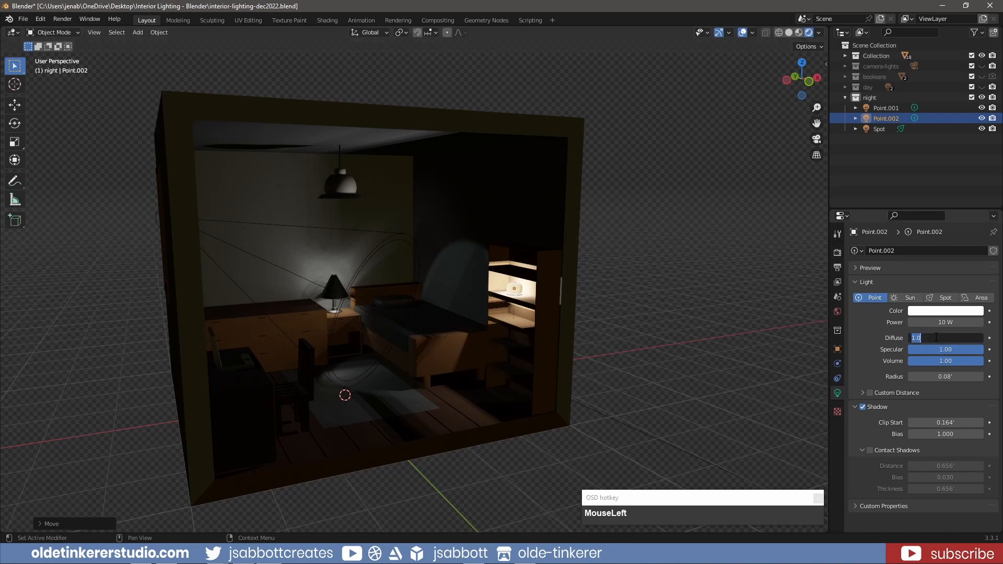
{"action": "type", "text": ".15"}
{"action": "key", "text": "Tab"}
{"action": "type", "text": ".15"}
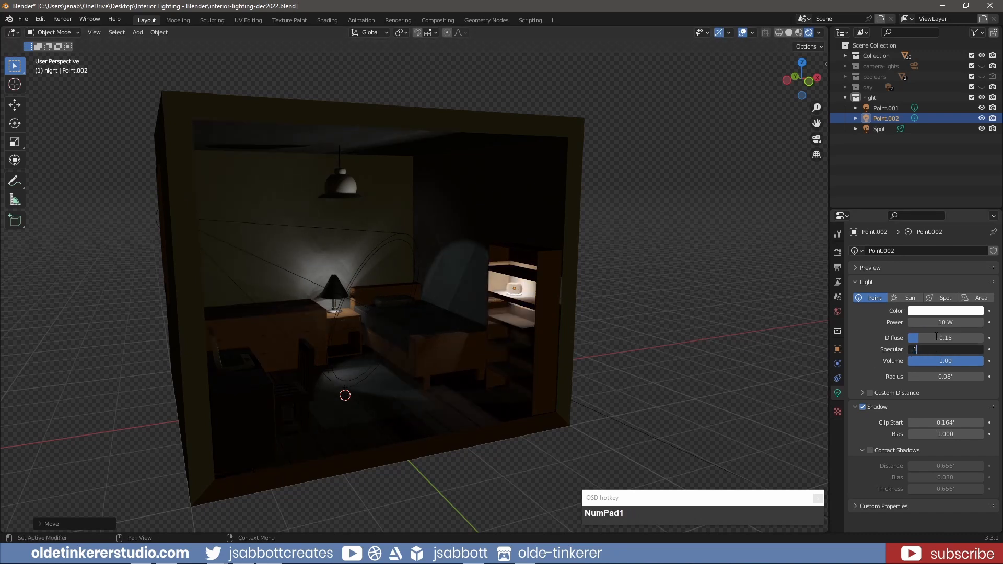
{"action": "key", "text": "Tab"}
{"action": "type", "text": ".15"}
{"action": "key", "text": "Return"}
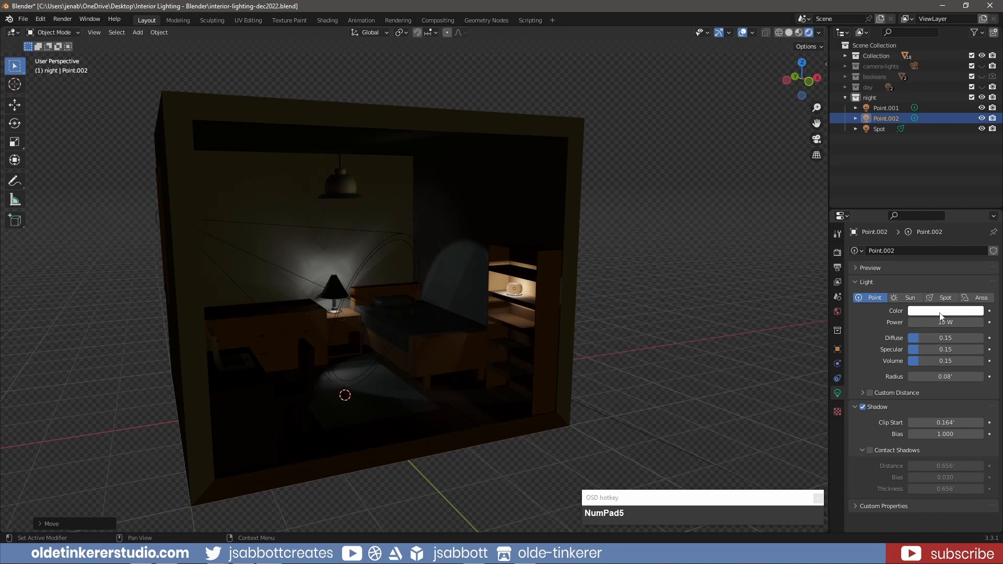
{"action": "left_click", "coordinate": [938, 311]}
{"action": "left_click_drag", "start_coordinate": [933, 215], "coordinate": [939, 216]}
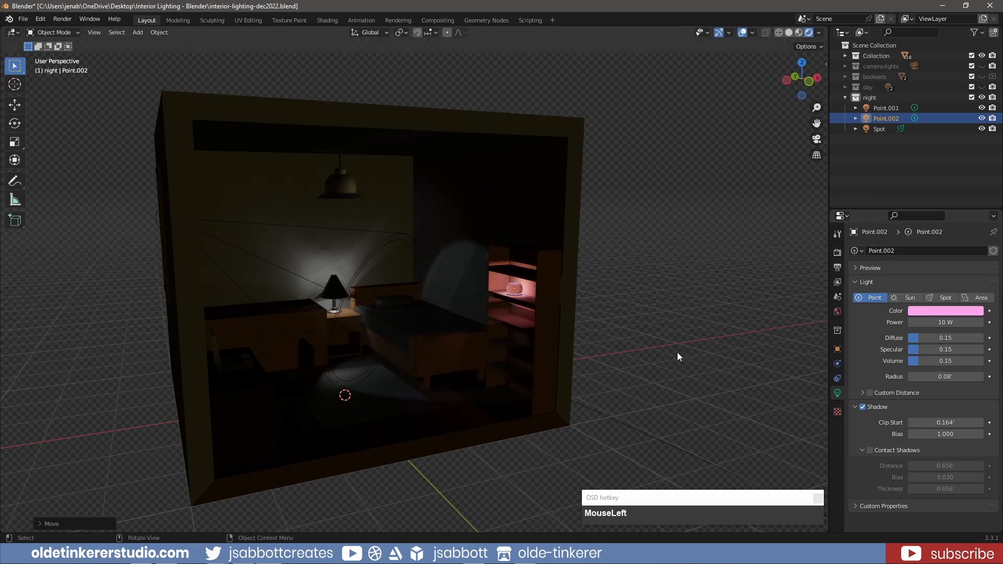
Step: Add an area light to the night collection at the room's floor centre
{"action": "key", "text": "KP_1"}
{"action": "scroll", "coordinate": [650, 341], "scroll_direction": "down", "scroll_amount": 2}
{"action": "key", "text": "shift+a"}
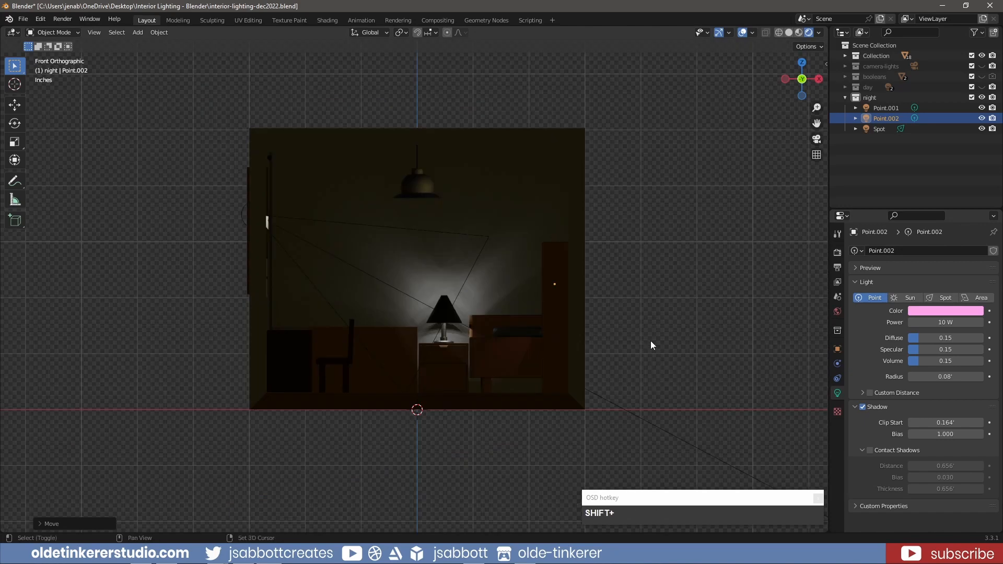
{"action": "mouse_move", "coordinate": [651, 340]}
{"action": "left_click", "coordinate": [699, 375]}
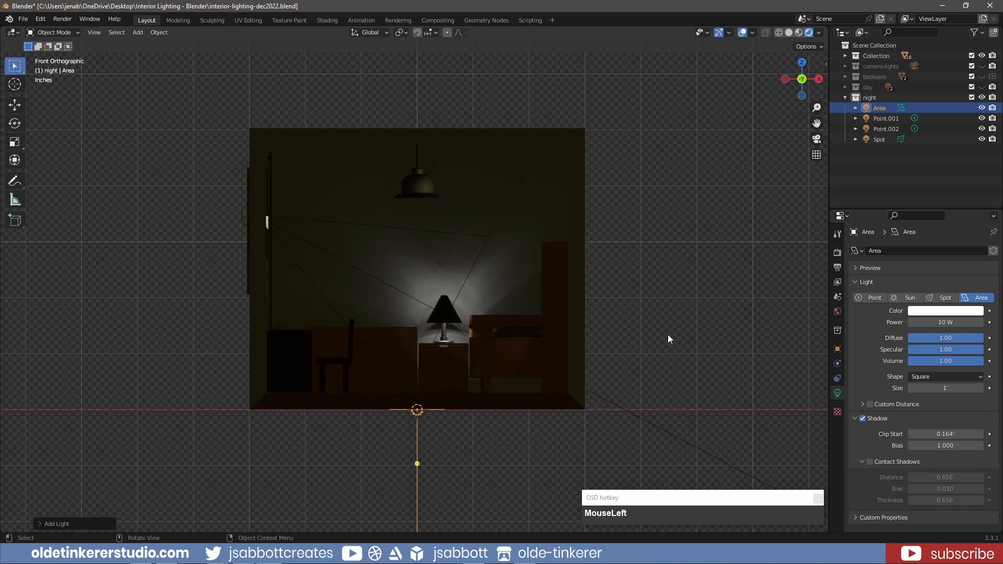
Step: Raise the area light above desk height and rotate it -90° about the Y axis
{"action": "key", "text": "g"}
{"action": "key", "text": "z"}
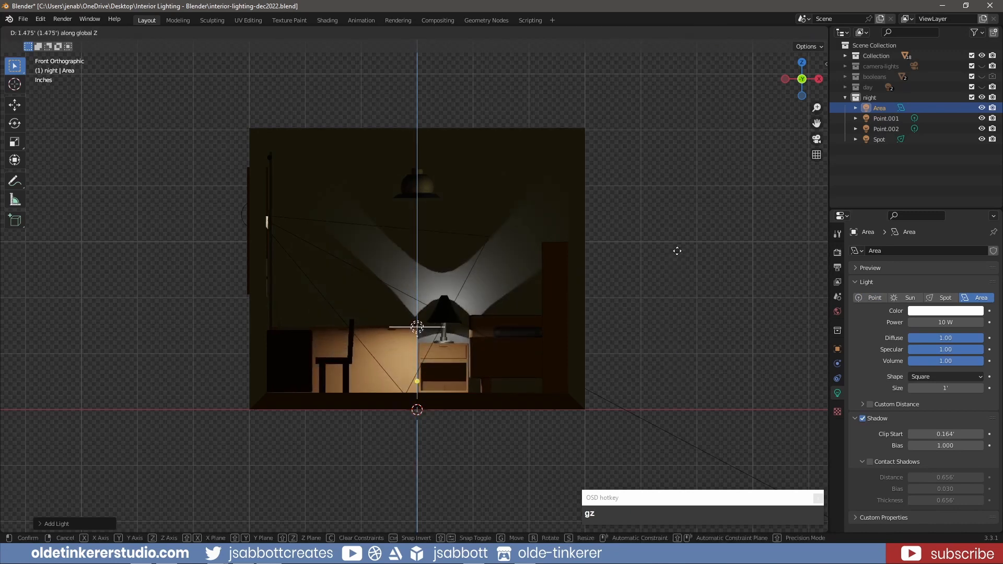
{"action": "left_click", "coordinate": [681, 230]}
{"action": "type", "text": "ry-90"}
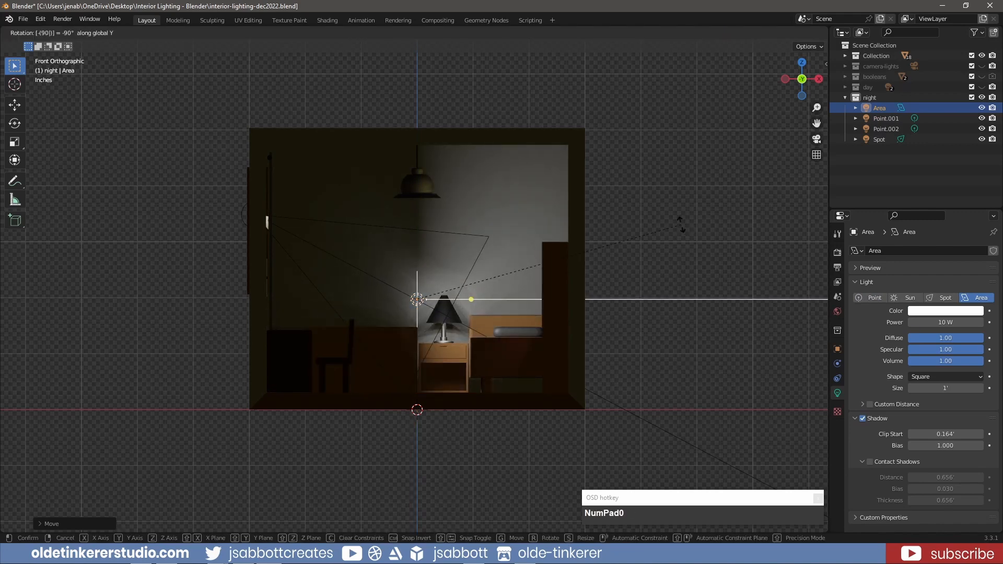
{"action": "left_click", "coordinate": [681, 225]}
Step: Move the area light to the desk and align it along X and Y in front of the laptop screen
{"action": "middle_click_drag", "start_coordinate": [475, 252], "coordinate": [451, 277]}
{"action": "key", "text": "g"}
{"action": "left_click", "coordinate": [297, 313]}
{"action": "scroll", "coordinate": [297, 313], "scroll_direction": "up", "scroll_amount": 3}
{"action": "key", "text": "shift+f"}
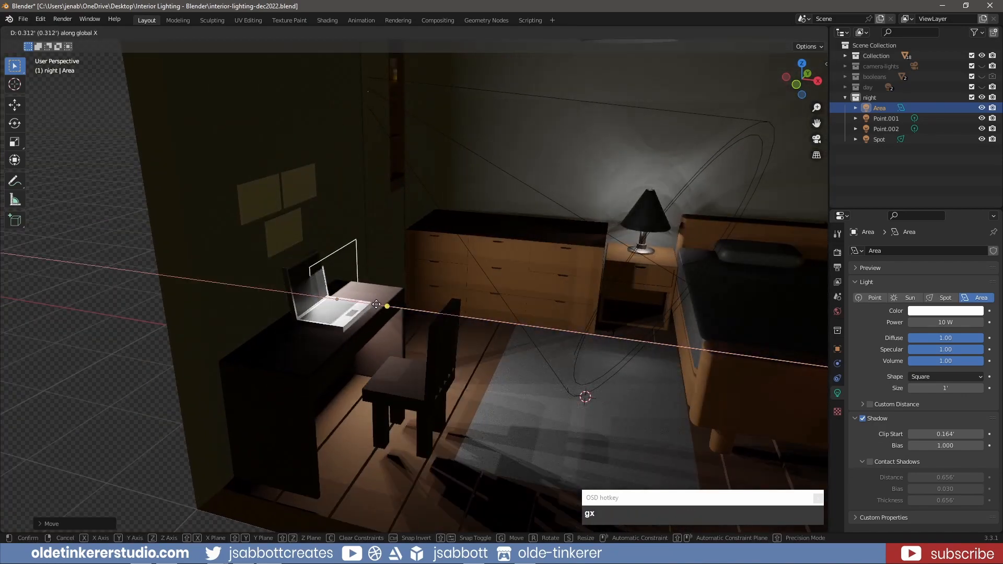
{"action": "left_click", "coordinate": [396, 312]}
{"action": "key", "text": "g"}
{"action": "key", "text": "y"}
{"action": "left_click", "coordinate": [582, 399]}
Step: Tilt the area light about Y to follow the laptop screen's angle and raise it in front of the screen
{"action": "key", "text": "r"}
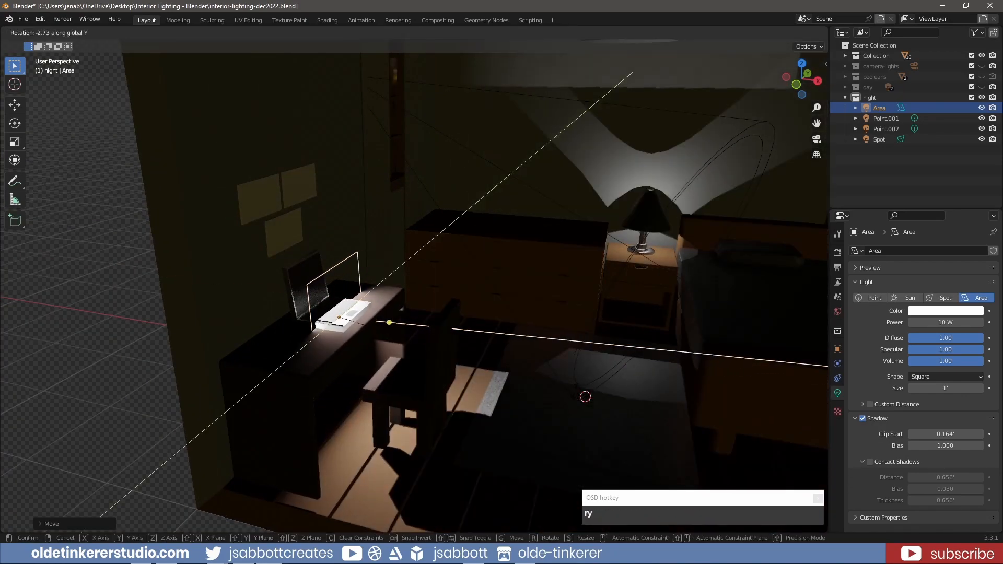
{"action": "left_click", "coordinate": [596, 379]}
{"action": "key", "text": "s"}
{"action": "key", "text": "z"}
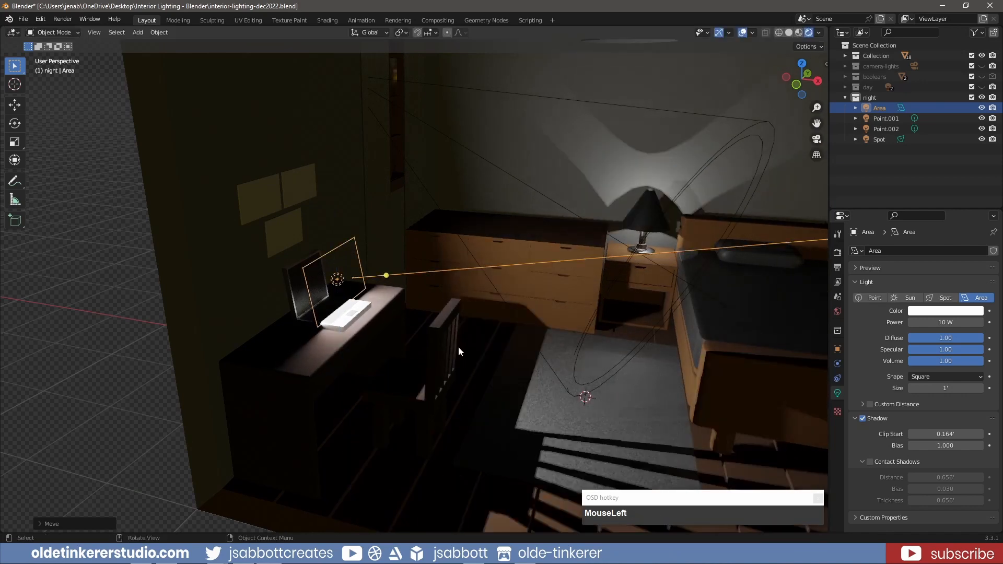
Step: Scale the area light down along Y toward the laptop screen's width and adjust its tilt about Y
{"action": "left_click", "coordinate": [581, 399]}
{"action": "key", "text": "g"}
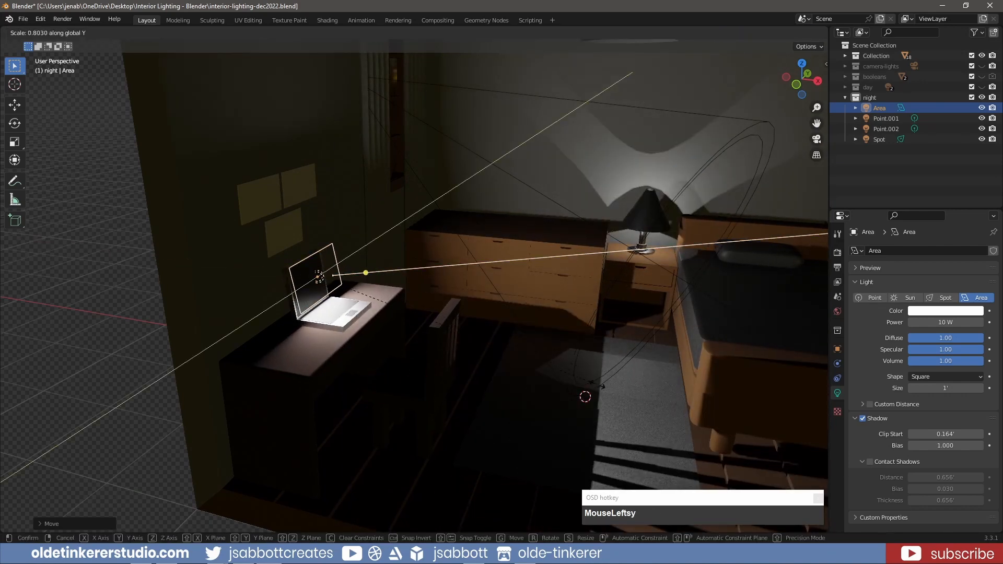
{"action": "left_click", "coordinate": [544, 392]}
{"action": "key", "text": "r"}
{"action": "key", "text": "y"}
{"action": "left_click", "coordinate": [628, 443]}
Step: Move the area light along X relative to the laptop screen and fine-tune its rotation about Y
{"action": "key", "text": "g"}
{"action": "key", "text": "x"}
{"action": "left_click", "coordinate": [655, 465]}
{"action": "key", "text": "r"}
{"action": "key", "text": "y"}
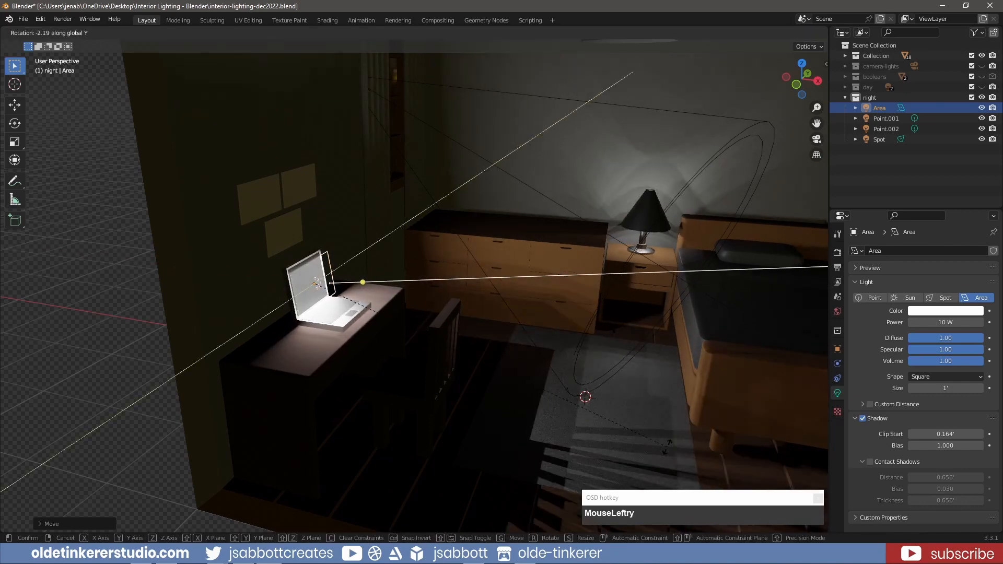
{"action": "left_click", "coordinate": [667, 440]}
Step: Narrow the area light further along Y and shift it closer onto the laptop screen
{"action": "key", "text": "s"}
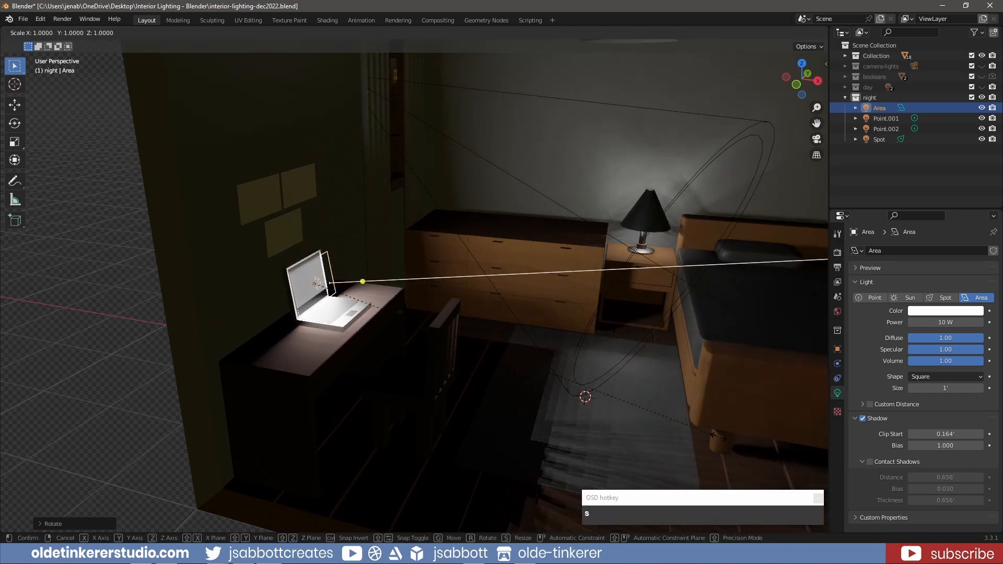
{"action": "key", "text": "y"}
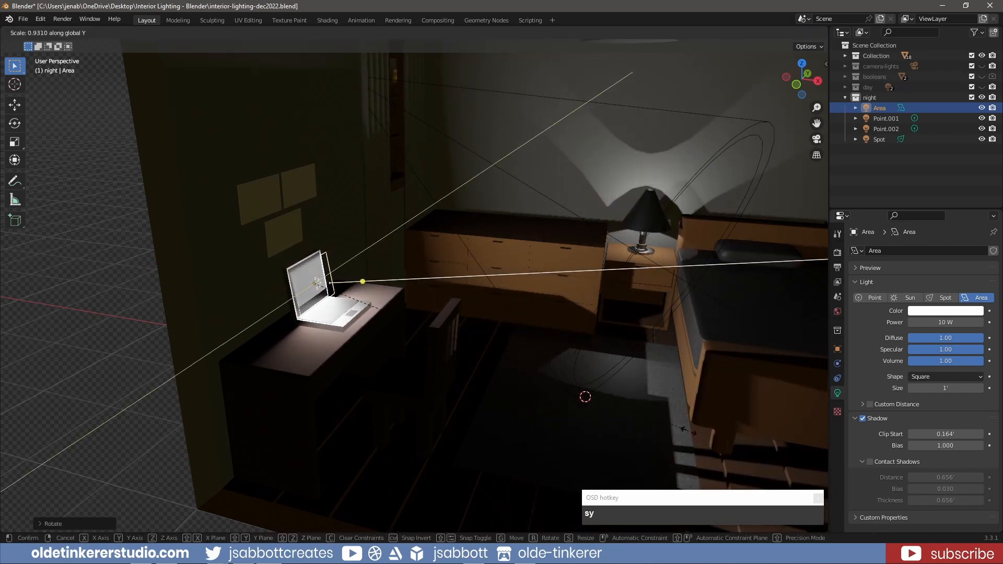
{"action": "left_click", "coordinate": [650, 415]}
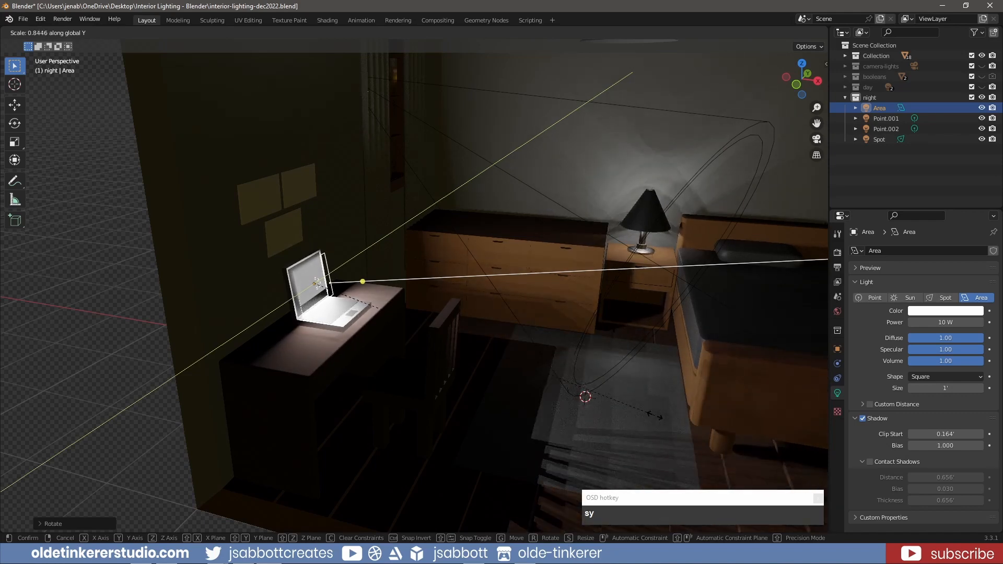
{"action": "key", "text": "g"}
{"action": "left_click", "coordinate": [672, 425]}
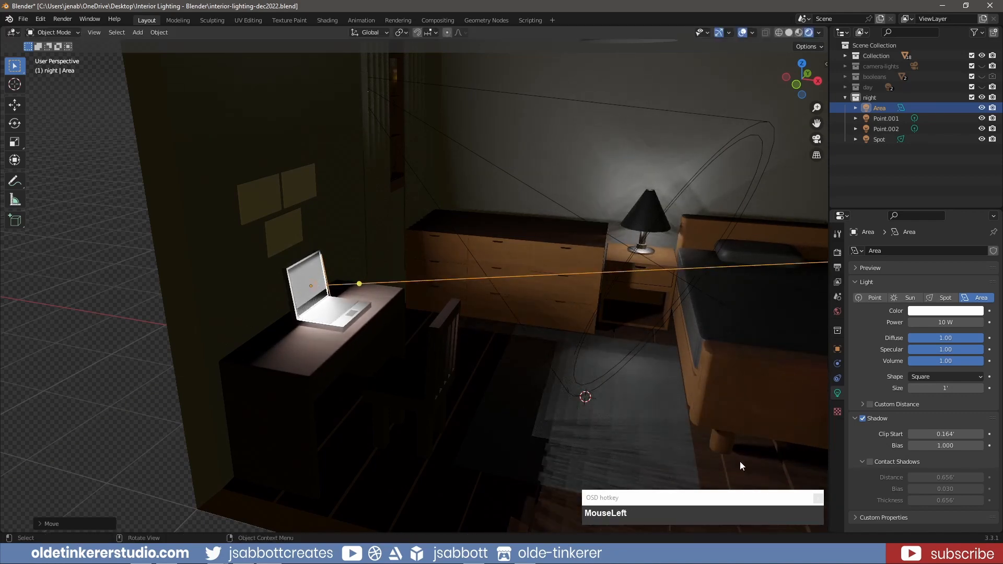
Step: Scale and shift the area light along Z to the screen's height, and rotate it slightly about Y to match
{"action": "key", "text": "s"}
{"action": "key", "text": "z"}
{"action": "left_click", "coordinate": [653, 423]}
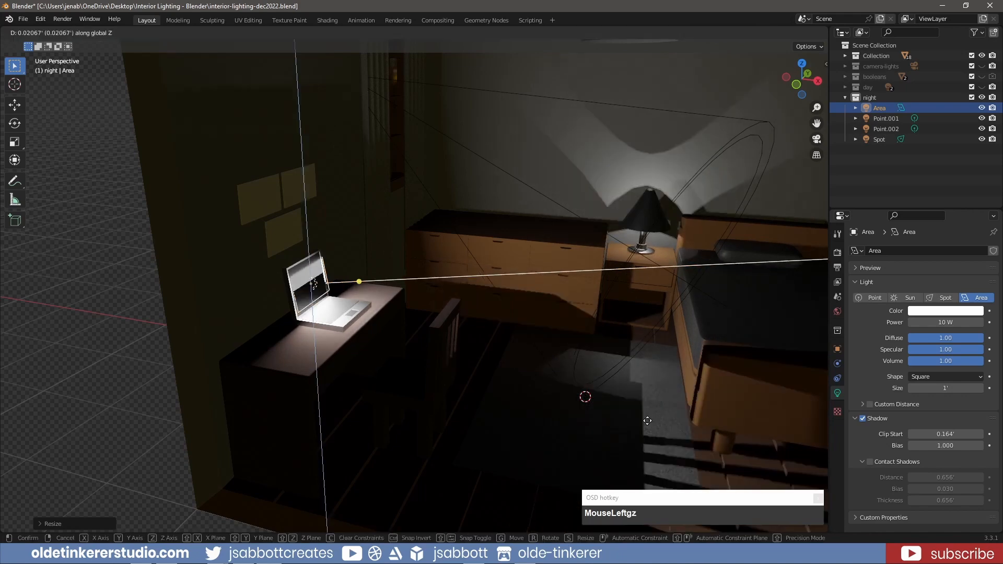
{"action": "key", "text": "g"}
{"action": "key", "text": "z"}
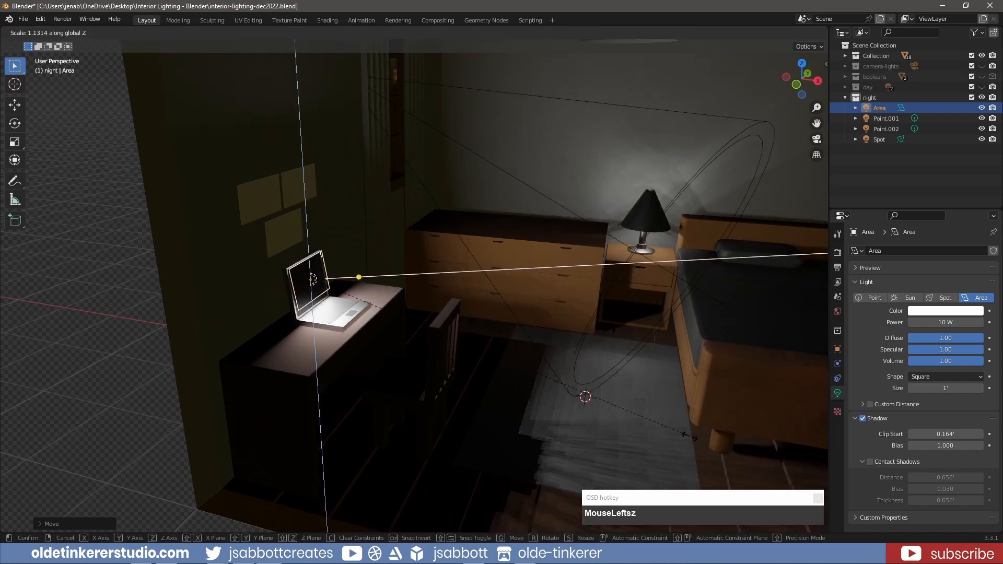
{"action": "left_click", "coordinate": [689, 438]}
{"action": "key", "text": "r"}
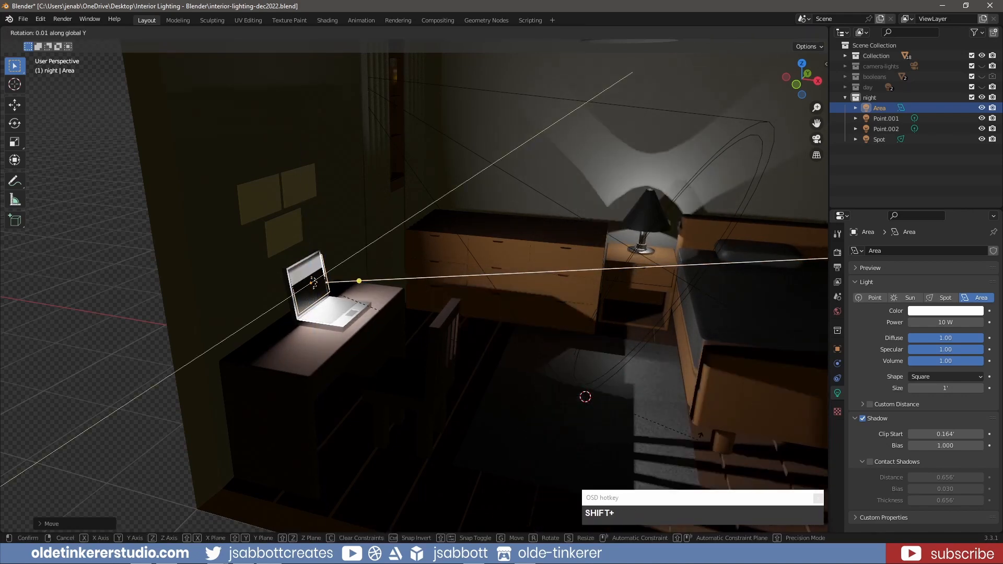
{"action": "left_click", "coordinate": [704, 469]}
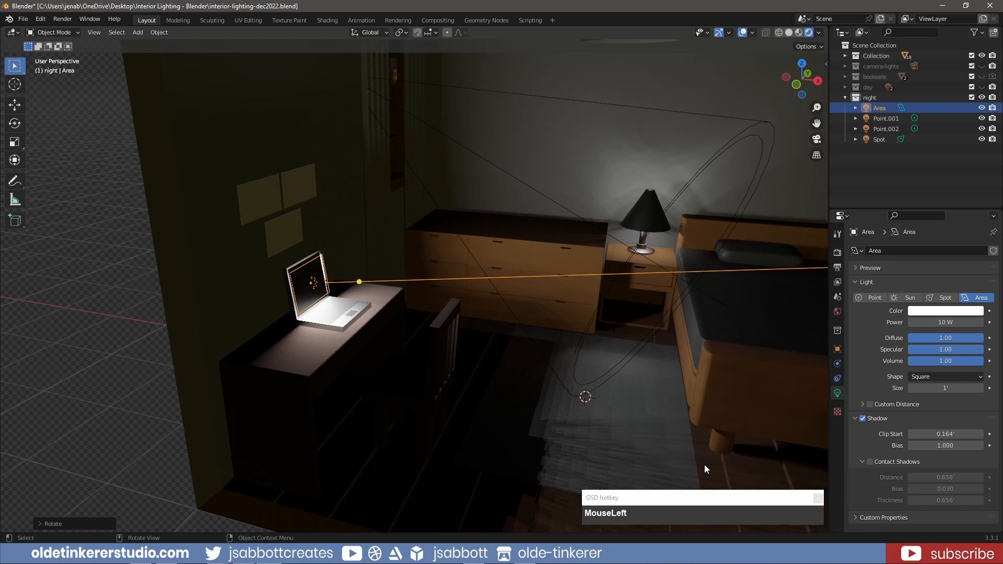
Step: Give the laptop's area light a pale blue colour and set its power to 3 W
{"action": "left_click", "coordinate": [945, 311]}
{"action": "left_click_drag", "start_coordinate": [930, 215], "coordinate": [932, 197]}
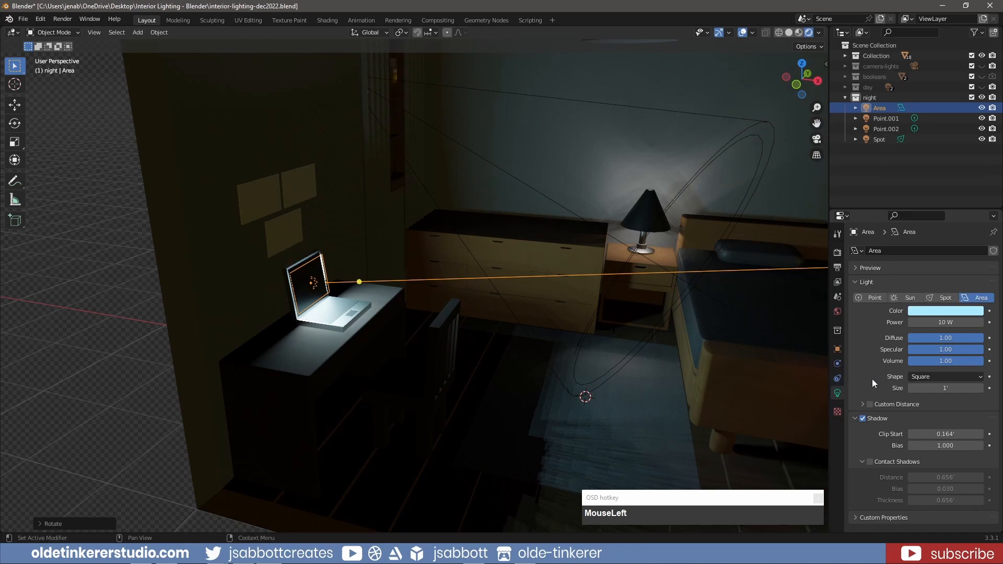
{"action": "left_click", "coordinate": [946, 322]}
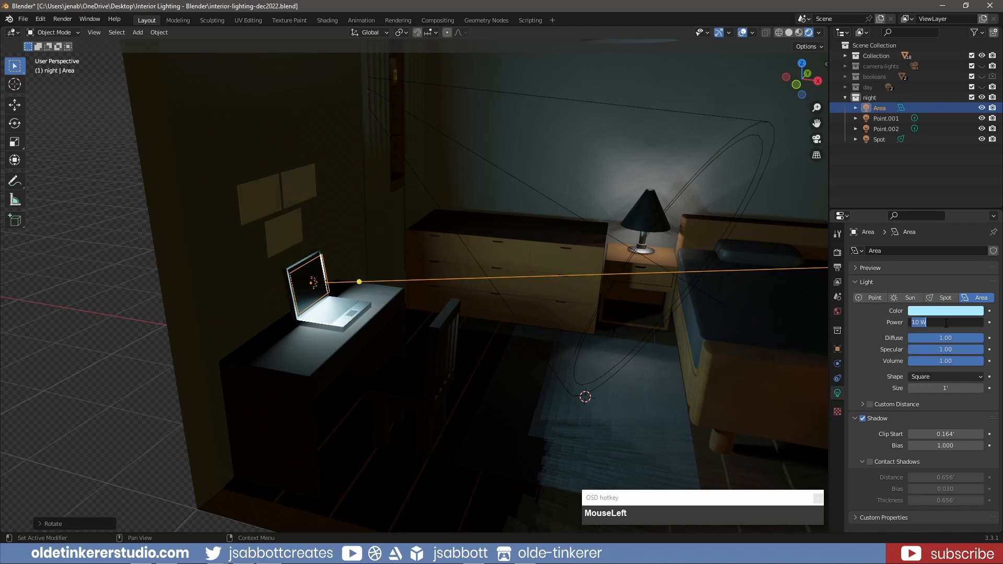
{"action": "type", "text": "3"}
{"action": "key", "text": "Return"}
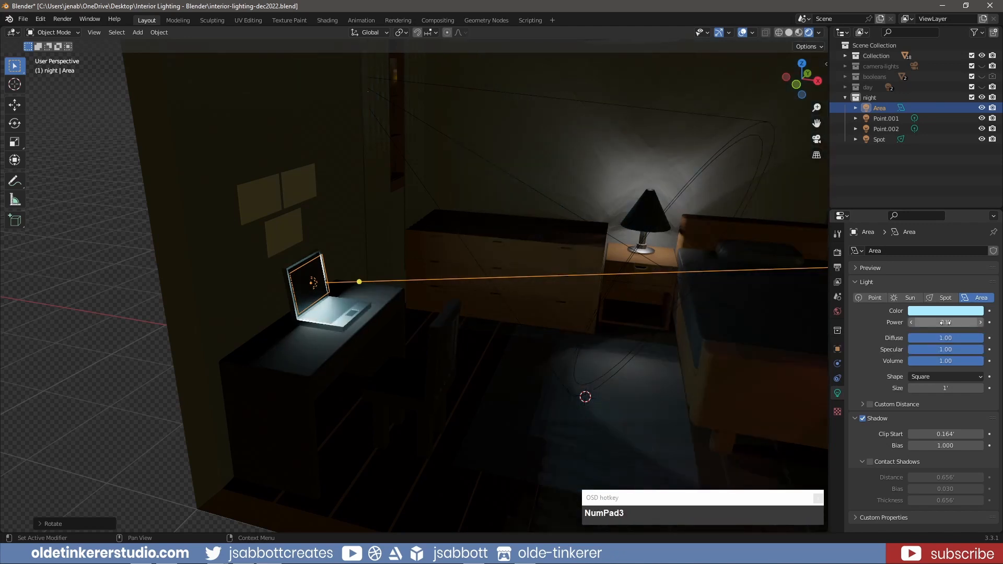
Step: Set the area light's Diffuse, Specular and Volume factors to 0.5 each
{"action": "left_click", "coordinate": [945, 338]}
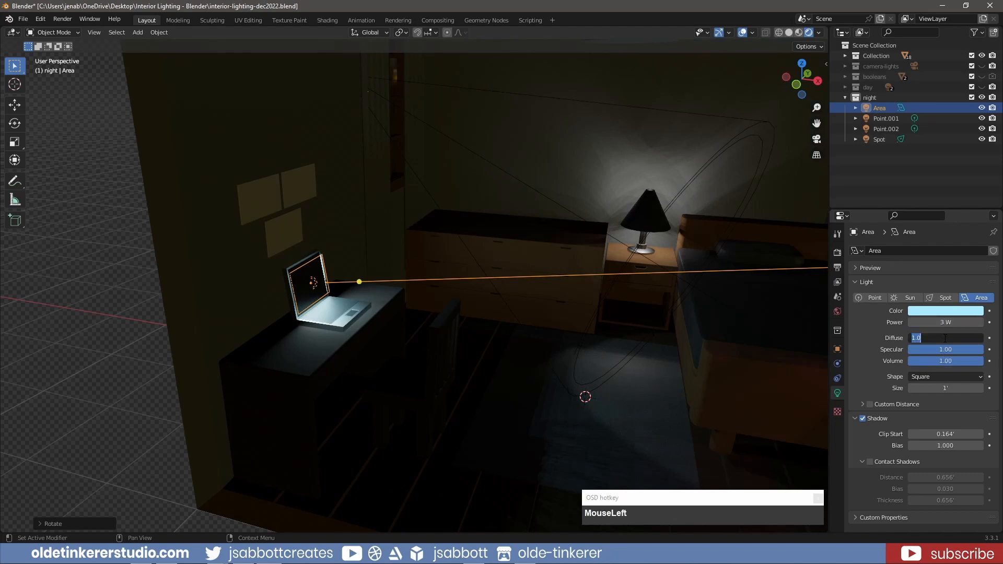
{"action": "type", "text": ".5"}
{"action": "key", "text": "Tab"}
{"action": "type", "text": ".5"}
{"action": "key", "text": "Tab"}
{"action": "type", "text": ".5"}
{"action": "key", "text": "Return"}
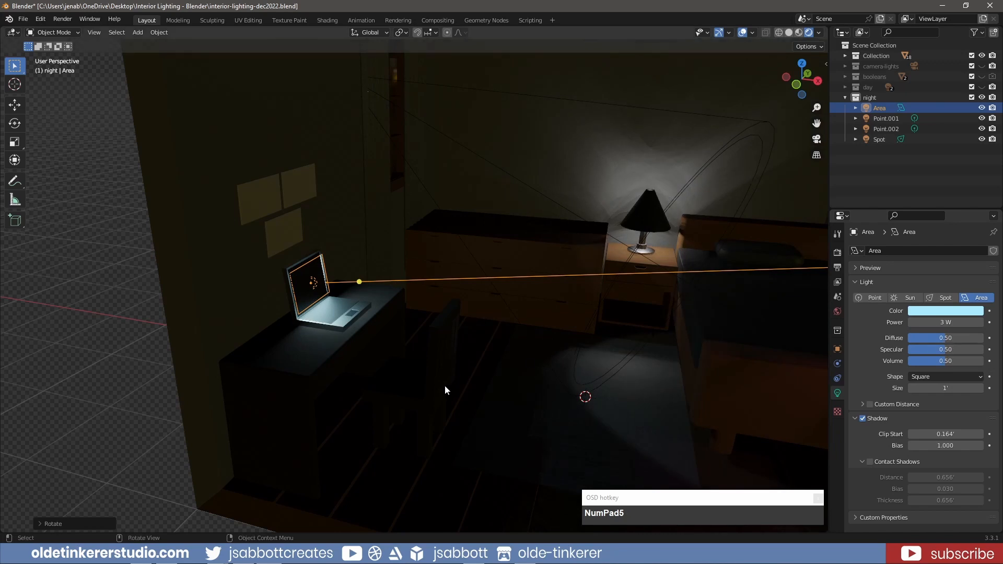
Step: Isolate the rgb panel object above the desk and select all linked faces of its largest panel in Edit Mode
{"action": "left_click", "coordinate": [237, 225]}
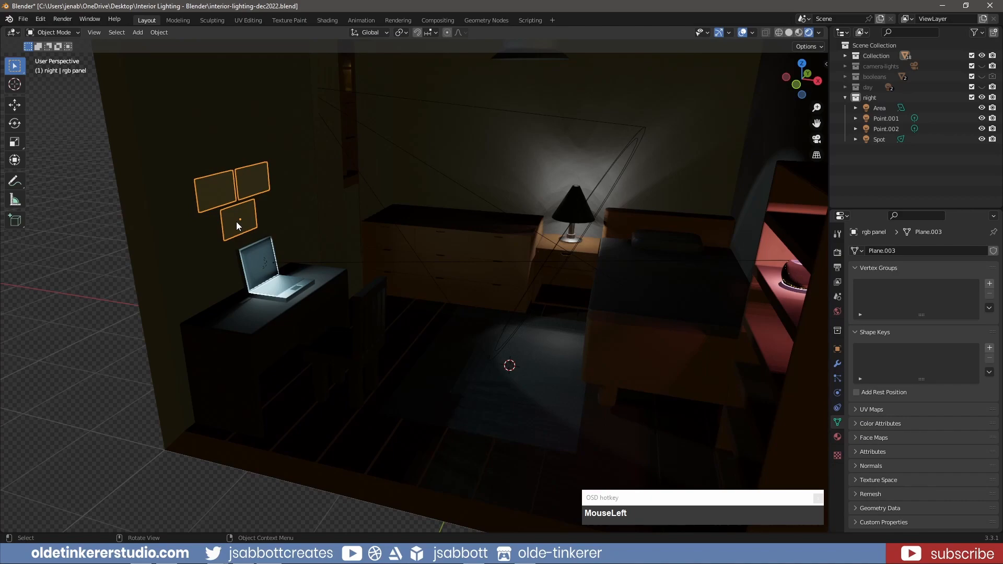
{"action": "key", "text": "KP_Divide"}
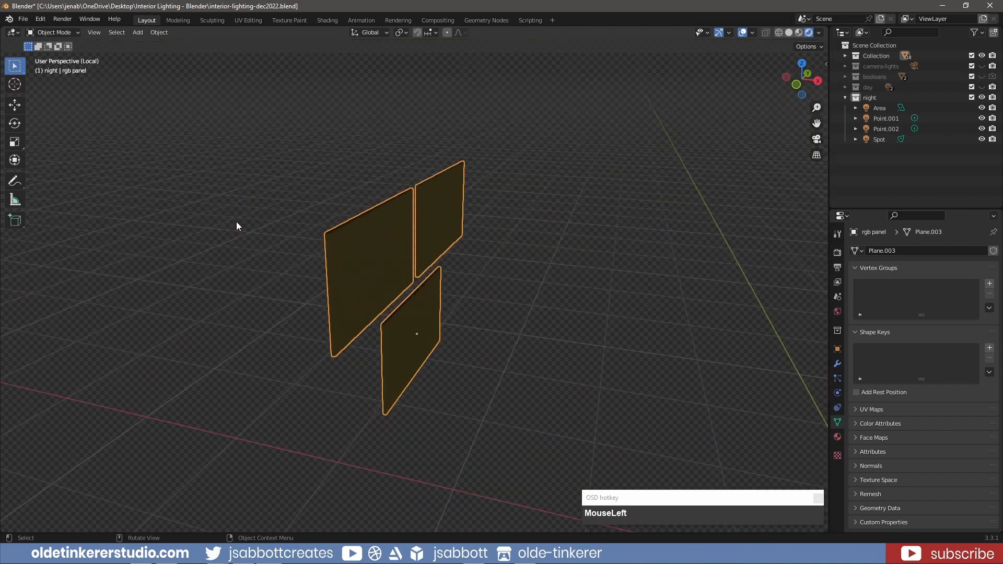
{"action": "middle_click_drag", "start_coordinate": [544, 258], "coordinate": [493, 253]}
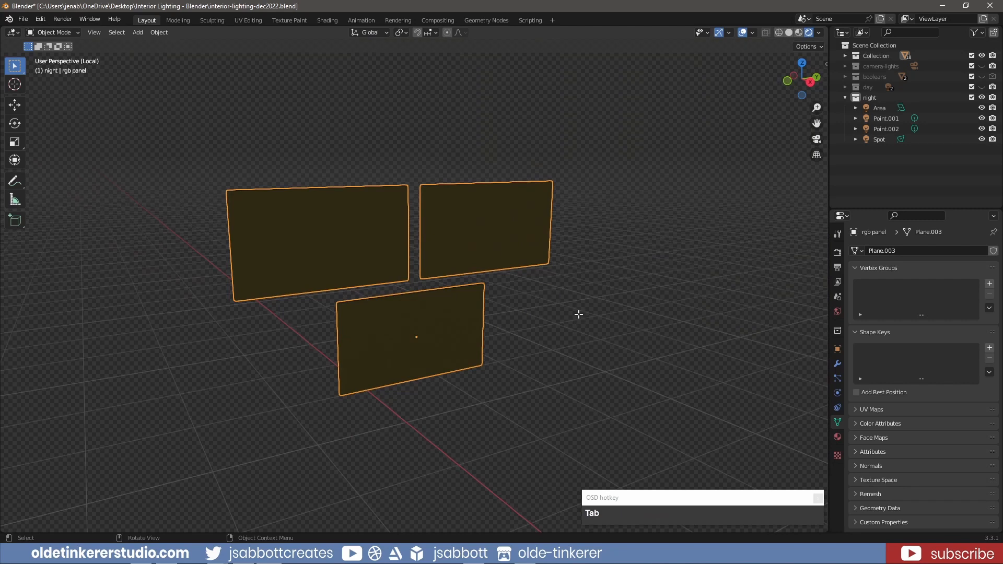
{"action": "key", "text": "Tab"}
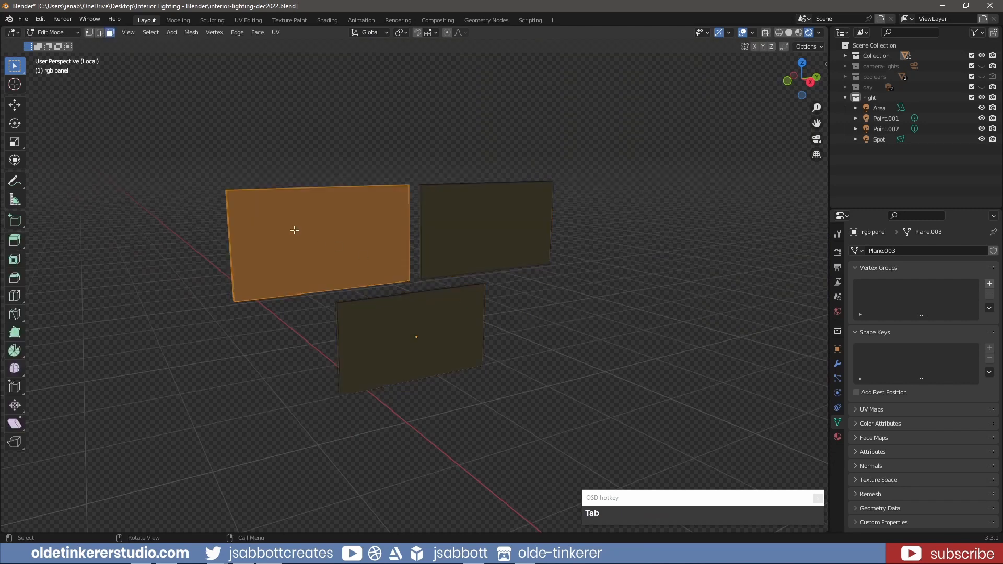
{"action": "key", "text": "l"}
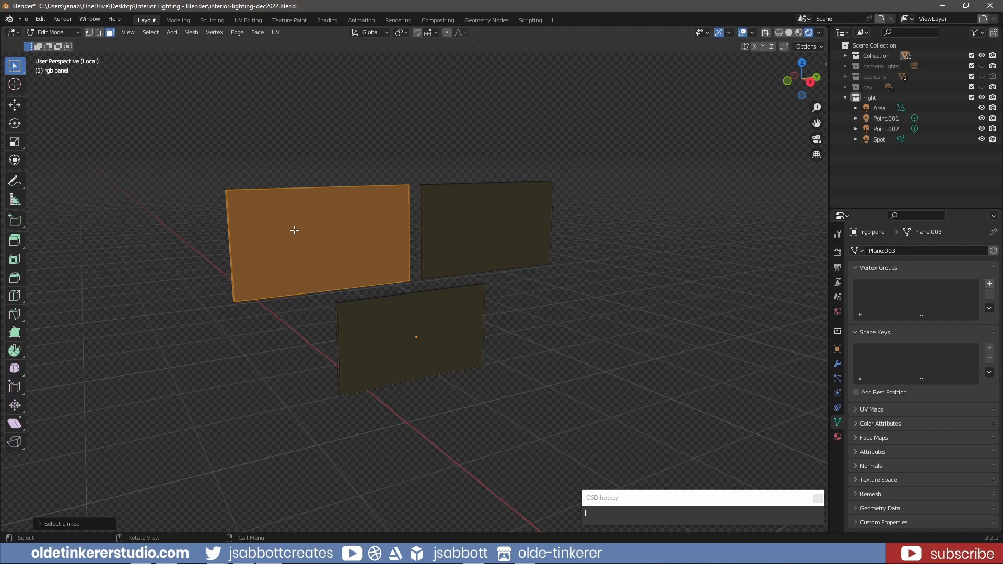
Step: Split the viewport to show a Shader Editor and create a new material for the rgb panel
{"action": "left_click_drag", "start_coordinate": [3, 28], "coordinate": [313, 41]}
{"action": "left_click", "coordinate": [12, 32]}
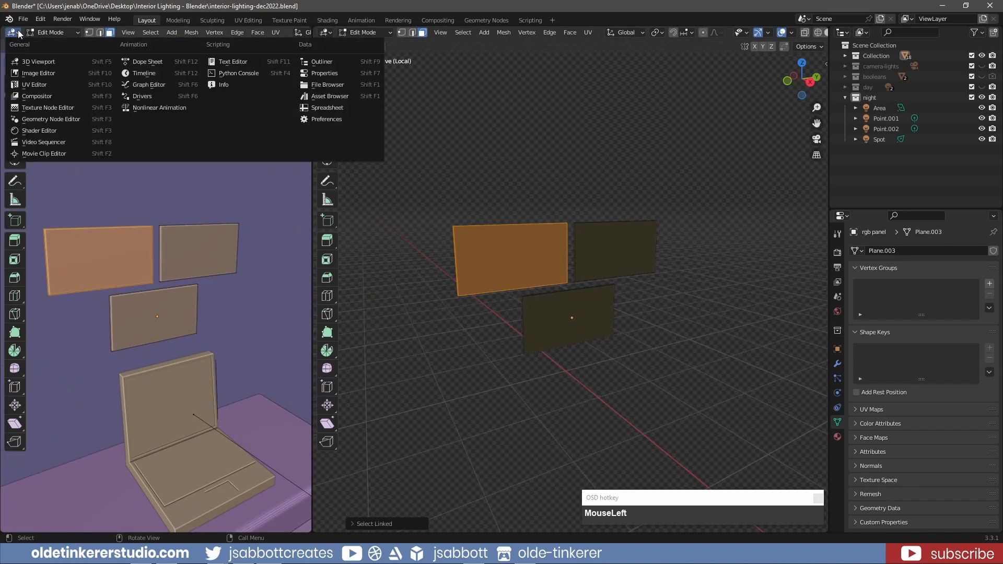
{"action": "left_click", "coordinate": [42, 129]}
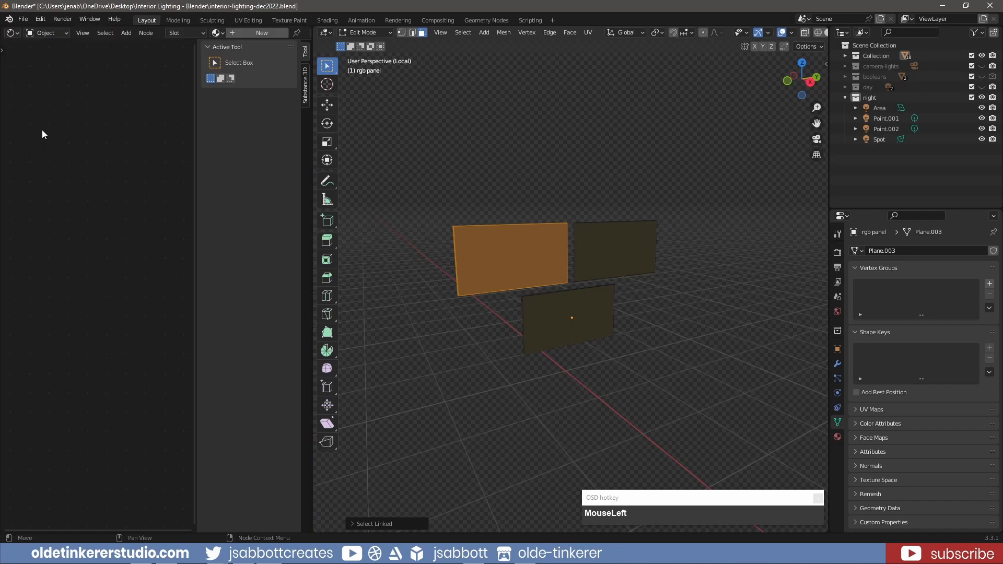
{"action": "key", "text": "n"}
{"action": "left_click", "coordinate": [248, 36]}
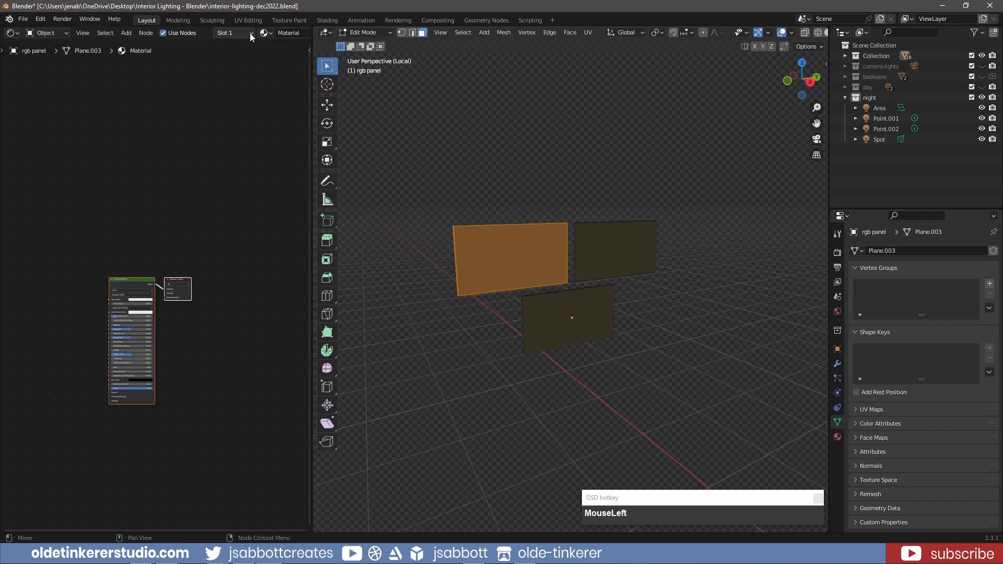
Step: Switch the new material's Principled BSDF node to an Emission shader
{"action": "scroll", "coordinate": [207, 195], "scroll_direction": "up", "scroll_amount": 3}
{"action": "middle_click_drag", "start_coordinate": [181, 181], "coordinate": [243, 136], "text": "shift"}
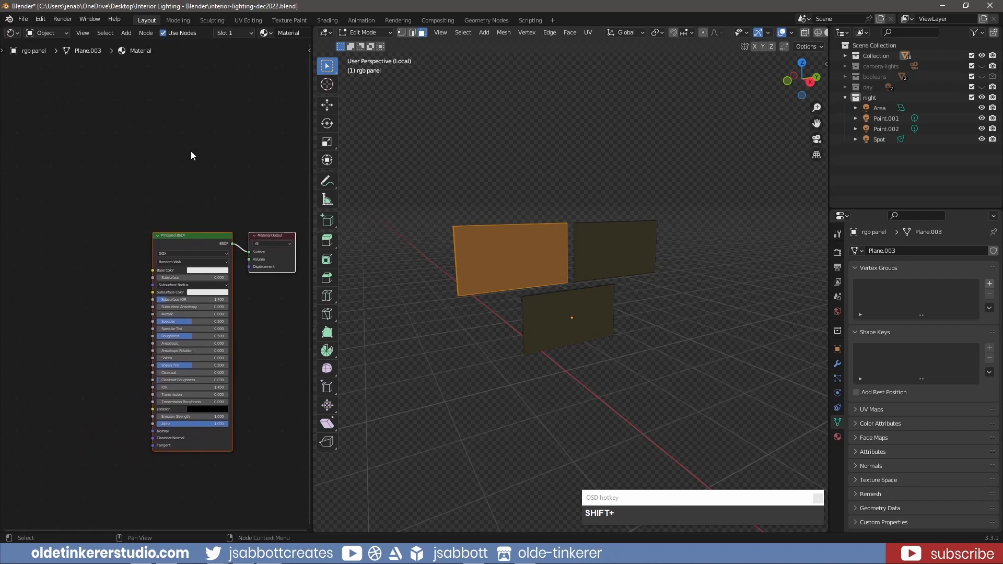
{"action": "left_click", "coordinate": [187, 236]}
{"action": "key", "text": "shift+s"}
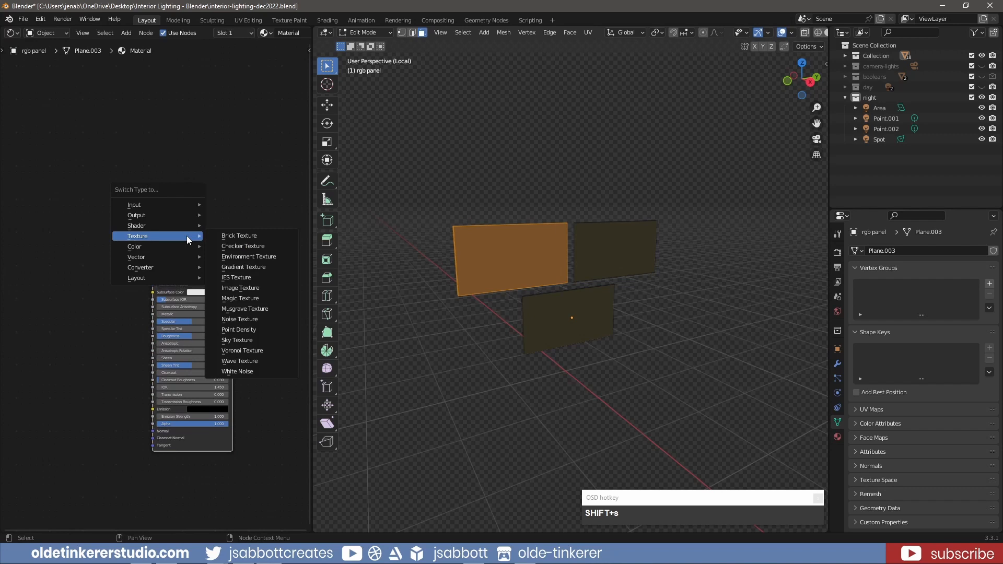
{"action": "mouse_move", "coordinate": [187, 225]}
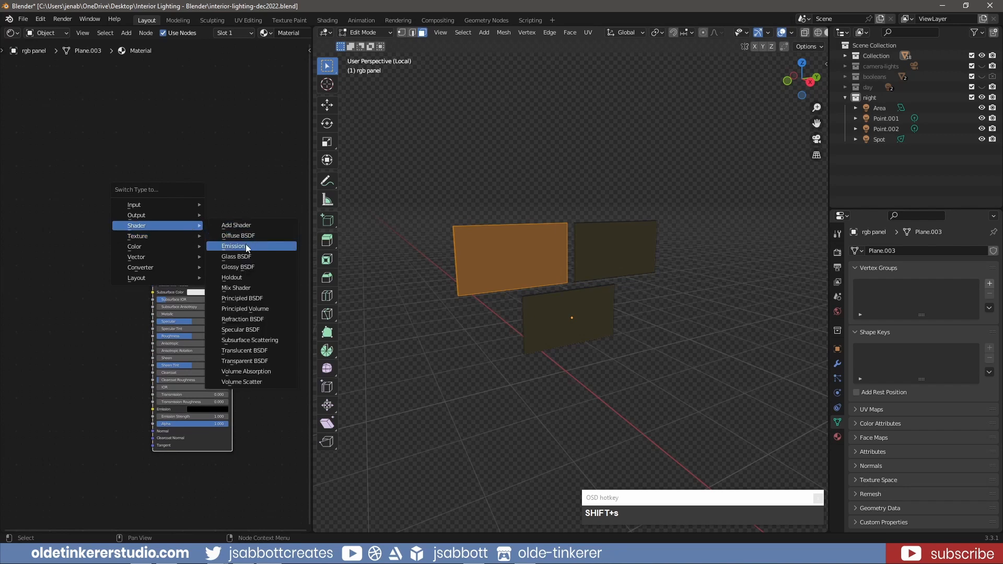
{"action": "left_click", "coordinate": [233, 245]}
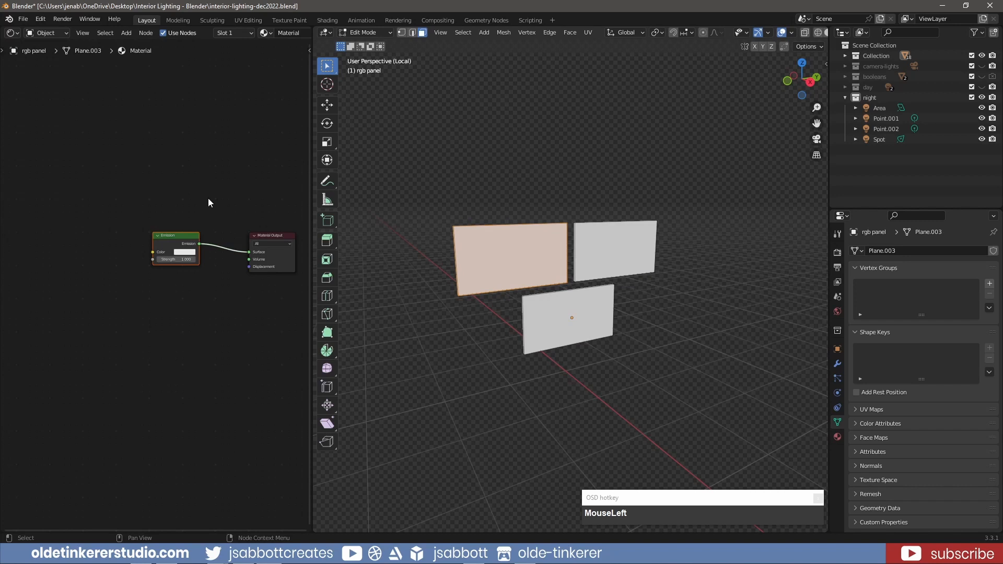
Step: Rename the material rgb-blue and set its emission to a blue colour with strength 5
{"action": "left_click", "coordinate": [287, 33]}
{"action": "type", "text": "rgb-blue"}
{"action": "key", "text": "Return"}
{"action": "left_click", "coordinate": [186, 254]}
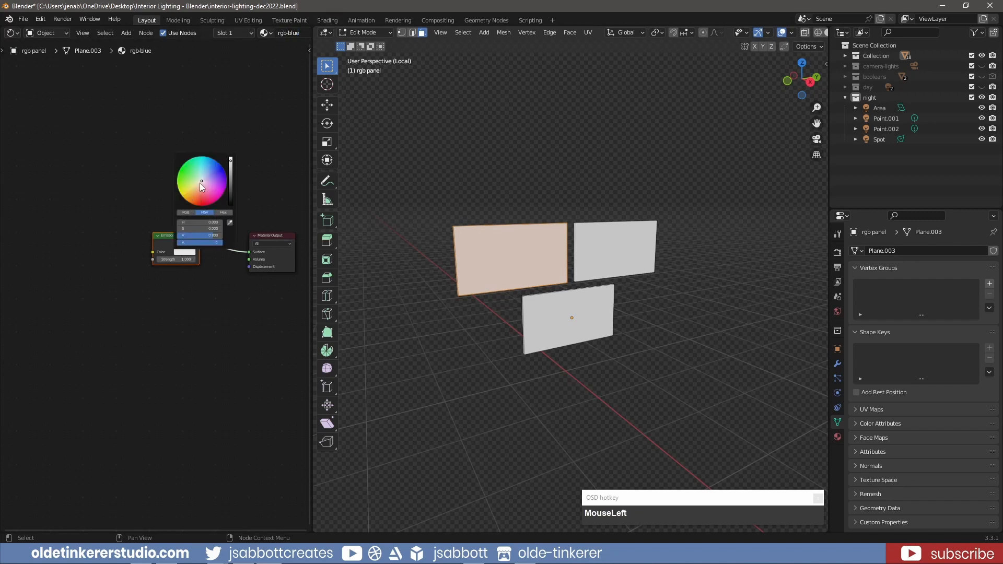
{"action": "left_click_drag", "start_coordinate": [202, 179], "coordinate": [238, 166]}
{"action": "left_click", "coordinate": [168, 259]}
{"action": "type", "text": "5"}
{"action": "key", "text": "Return"}
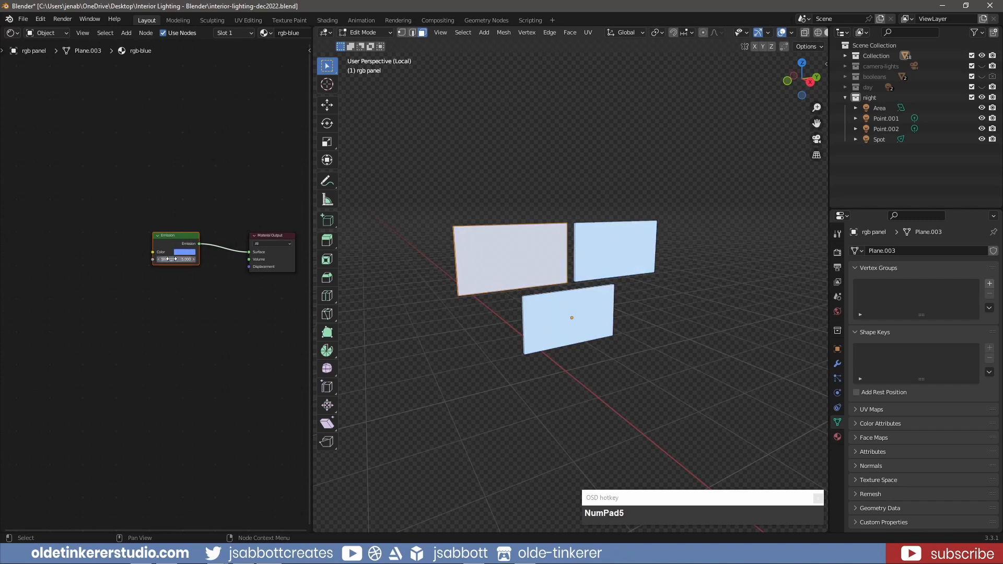
{"action": "scroll", "coordinate": [198, 395], "scroll_direction": "down", "scroll_amount": 1}
Step: Select the smaller upper panel's linked faces and assign them a new material named rgb-red in a second slot
{"action": "left_click", "coordinate": [620, 251]}
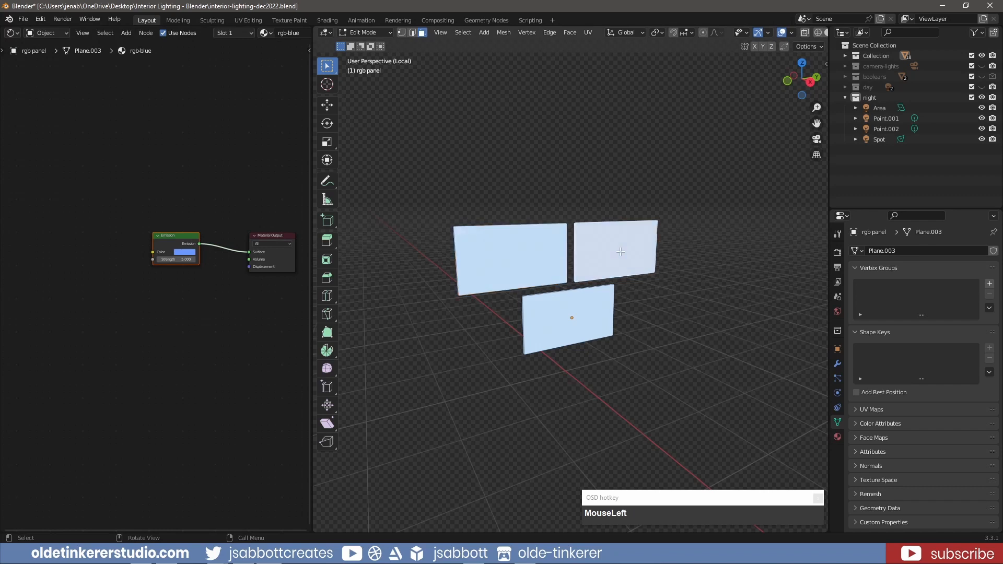
{"action": "key", "text": "l"}
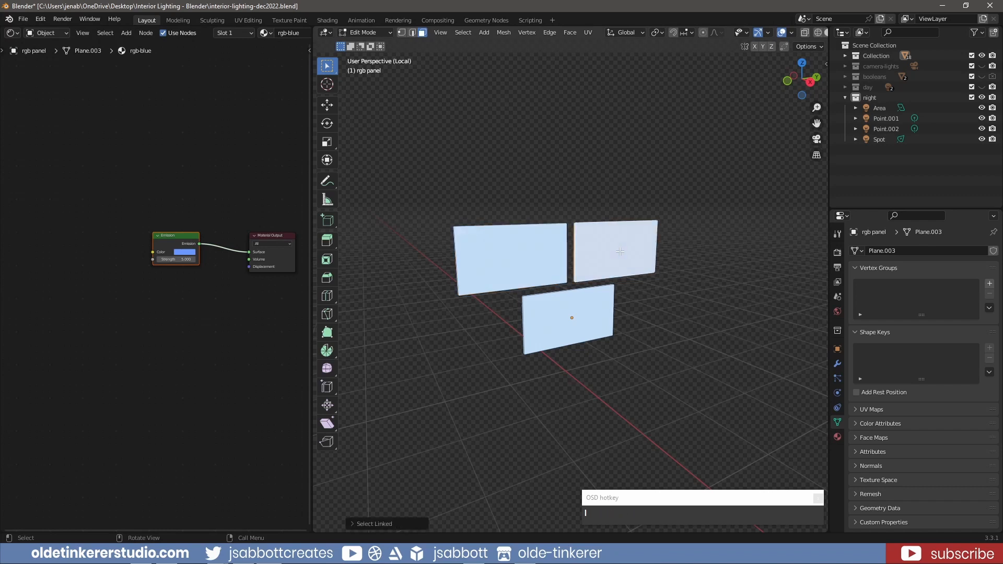
{"action": "left_click", "coordinate": [837, 437]}
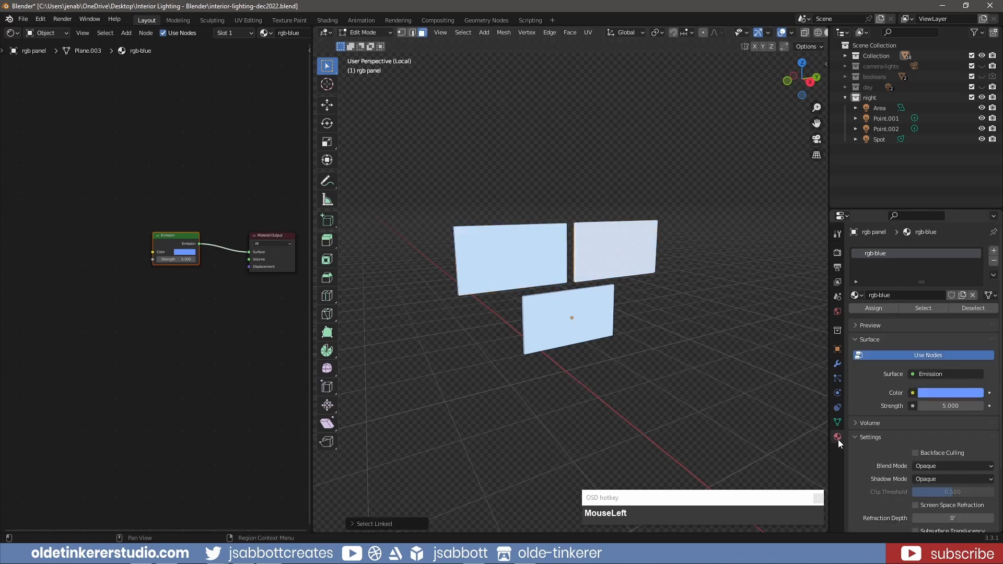
{"action": "left_click", "coordinate": [994, 250]}
{"action": "left_click", "coordinate": [914, 316]}
{"action": "type", "text": "rgb-red"}
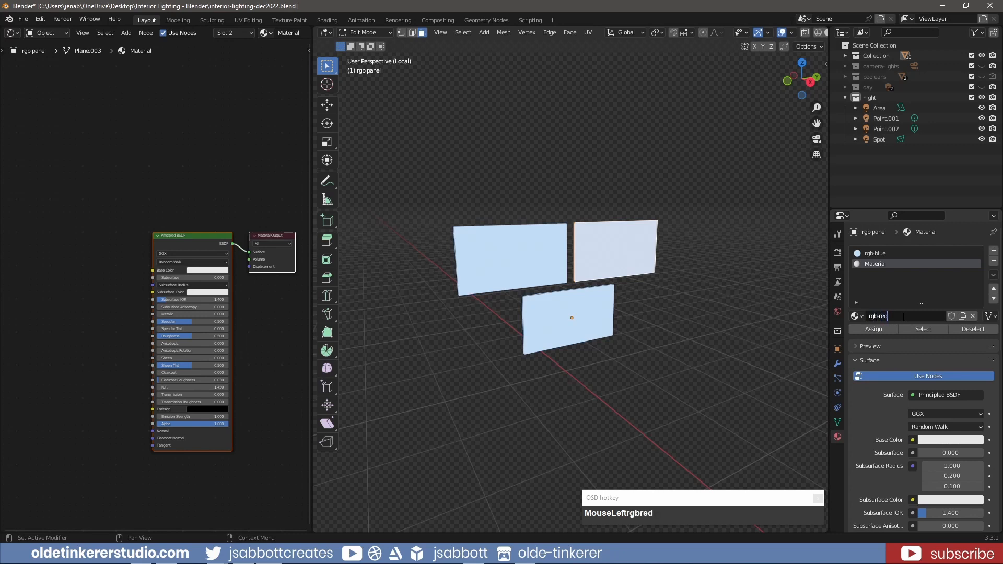
{"action": "key", "text": "Return"}
{"action": "left_click", "coordinate": [872, 328]}
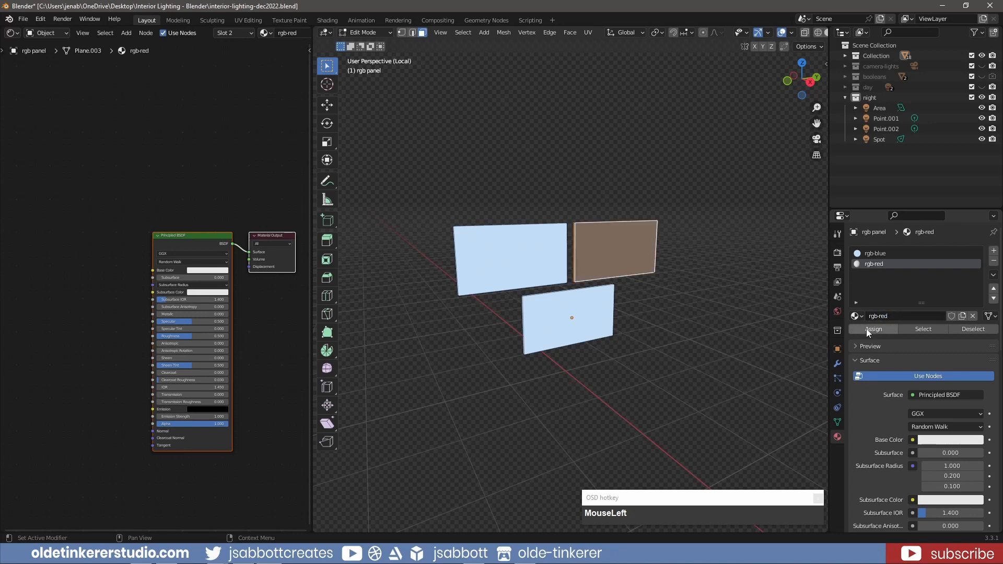
Step: Switch the rgb-red material's Principled BSDF node to an Emission shader
{"action": "left_click", "coordinate": [186, 236]}
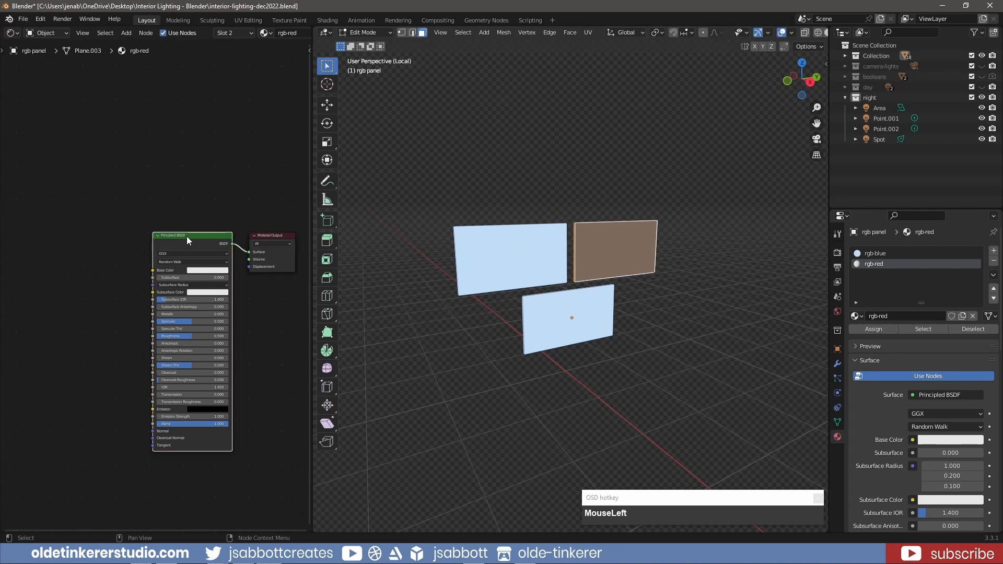
{"action": "key", "text": "shift+s"}
{"action": "mouse_move", "coordinate": [187, 236]}
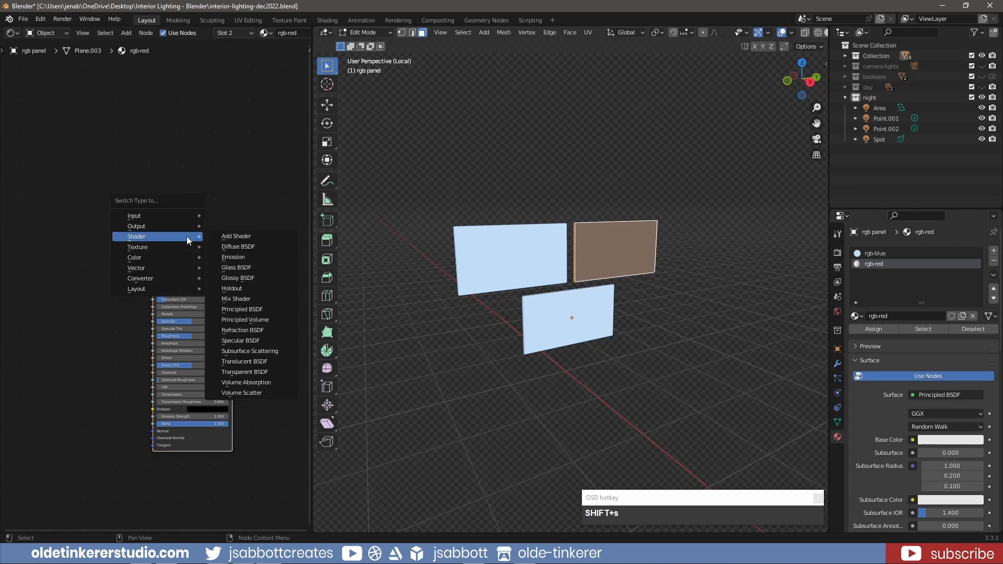
{"action": "left_click", "coordinate": [231, 257]}
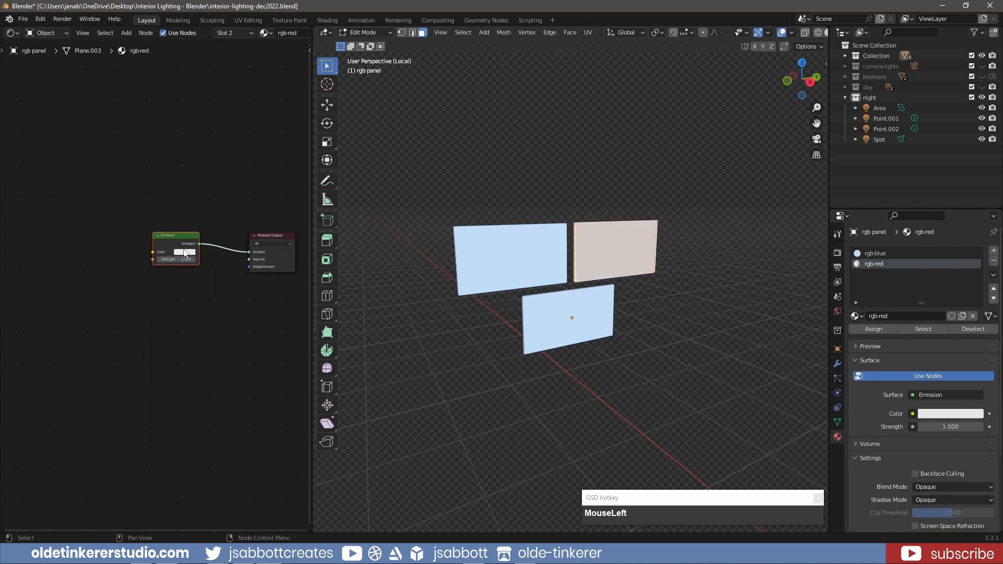
Step: Set the rgb-red emission to a bright red colour with strength 5
{"action": "left_click", "coordinate": [186, 253]}
{"action": "mouse_move", "coordinate": [198, 206]}
{"action": "left_mouse_down"}
{"action": "mouse_move", "coordinate": [203, 187]}
{"action": "mouse_move", "coordinate": [203, 204]}
{"action": "left_mouse_up"}
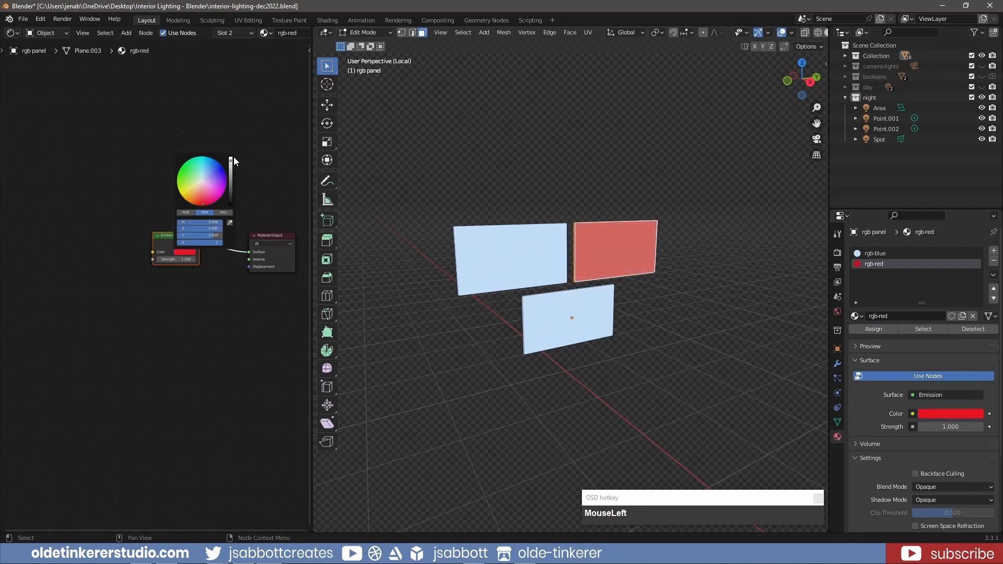
{"action": "left_click_drag", "start_coordinate": [230, 160], "coordinate": [230, 157]}
{"action": "left_click", "coordinate": [183, 262]}
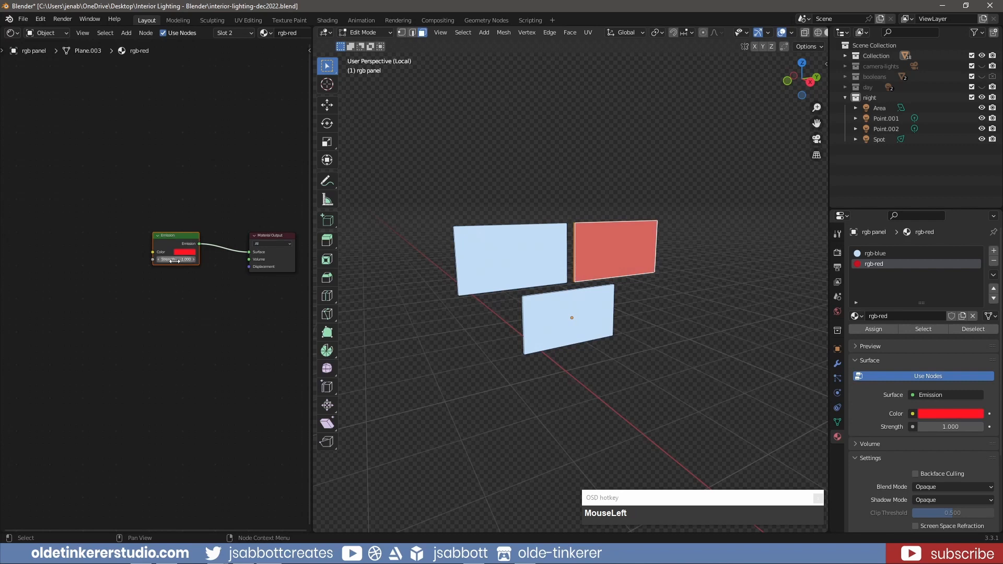
{"action": "type", "text": "5"}
{"action": "key", "text": "Return"}
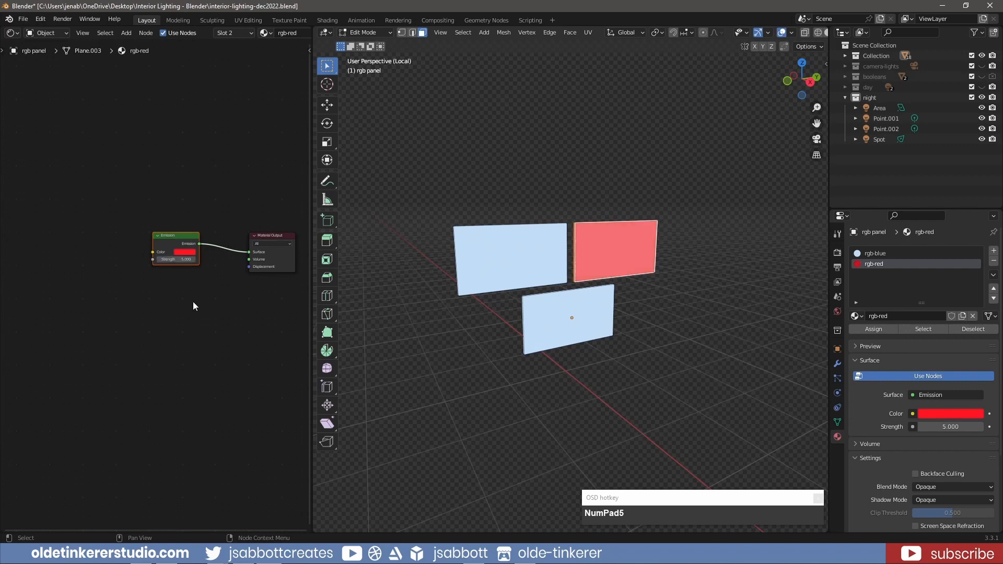
Step: Select the lower panel's linked faces and create a new material named rgb-green in a third slot
{"action": "left_click", "coordinate": [549, 322]}
{"action": "key", "text": "l"}
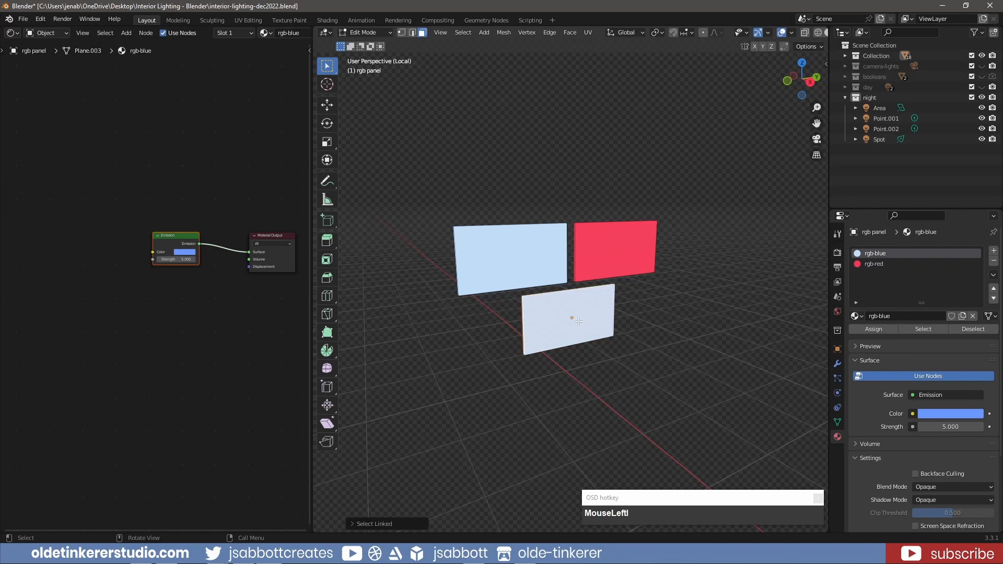
{"action": "left_click", "coordinate": [993, 251]}
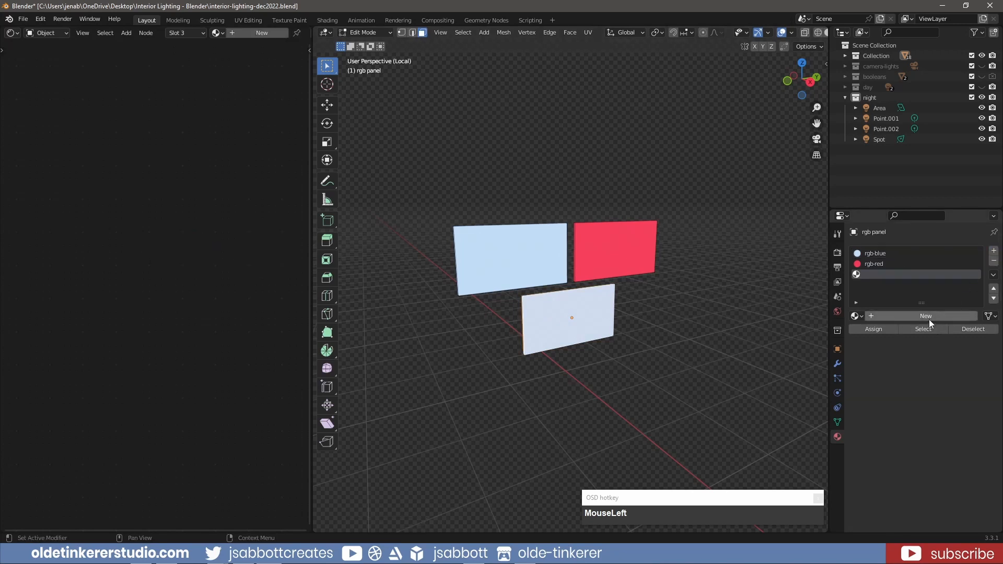
{"action": "left_click", "coordinate": [929, 317]}
{"action": "left_click", "coordinate": [898, 316]}
{"action": "type", "text": "rgb-green"}
{"action": "key", "text": "Return"}
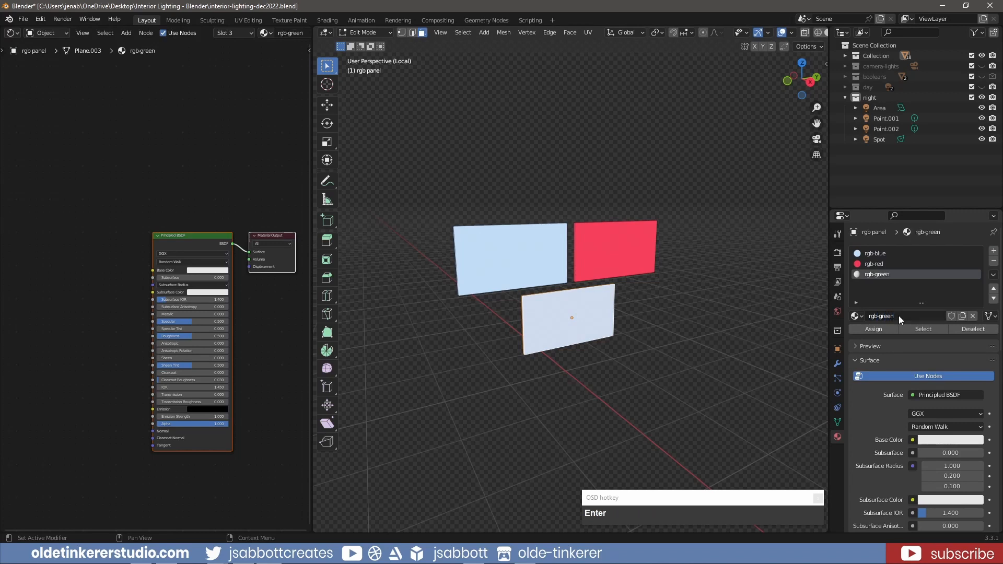
Step: Switch the rgb-green material's Principled BSDF node to an Emission shader
{"action": "left_click", "coordinate": [190, 238]}
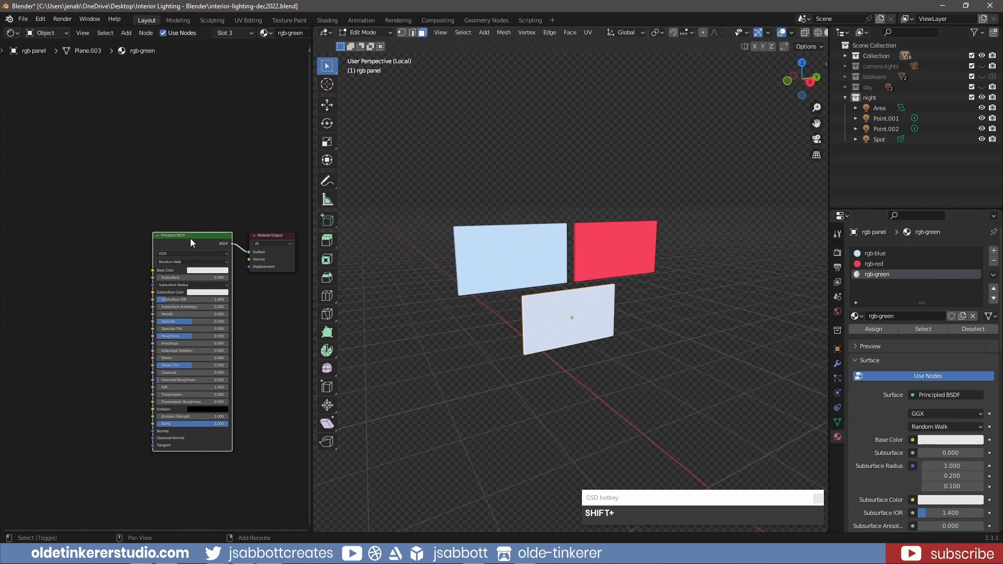
{"action": "key", "text": "shift+s"}
{"action": "mouse_move", "coordinate": [190, 238]}
{"action": "left_click", "coordinate": [244, 262]}
Step: Set the rgb-green emission to a bright green colour with strength 5 and assign it to the lower panel's faces
{"action": "left_click", "coordinate": [186, 253]}
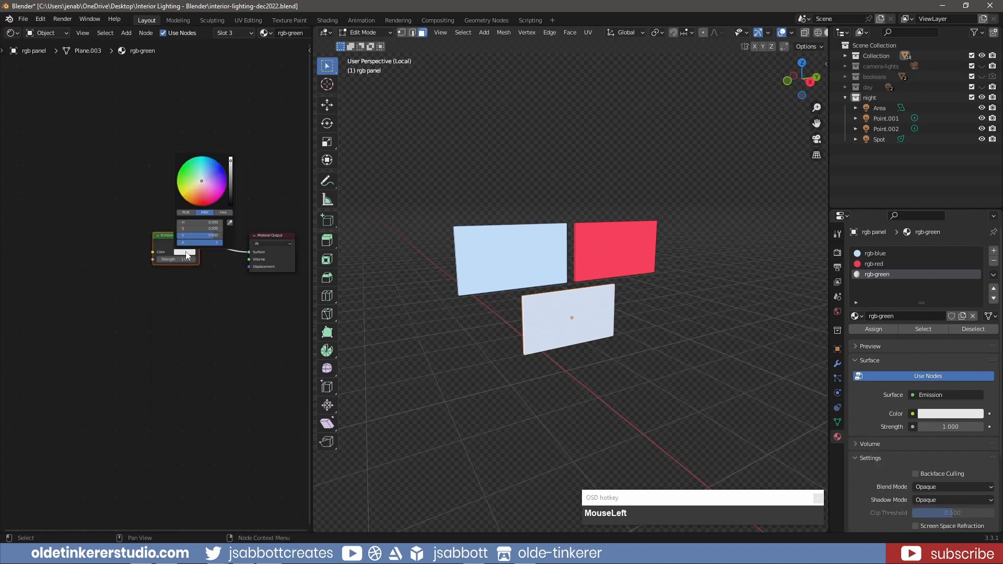
{"action": "left_click_drag", "start_coordinate": [200, 181], "coordinate": [231, 158]}
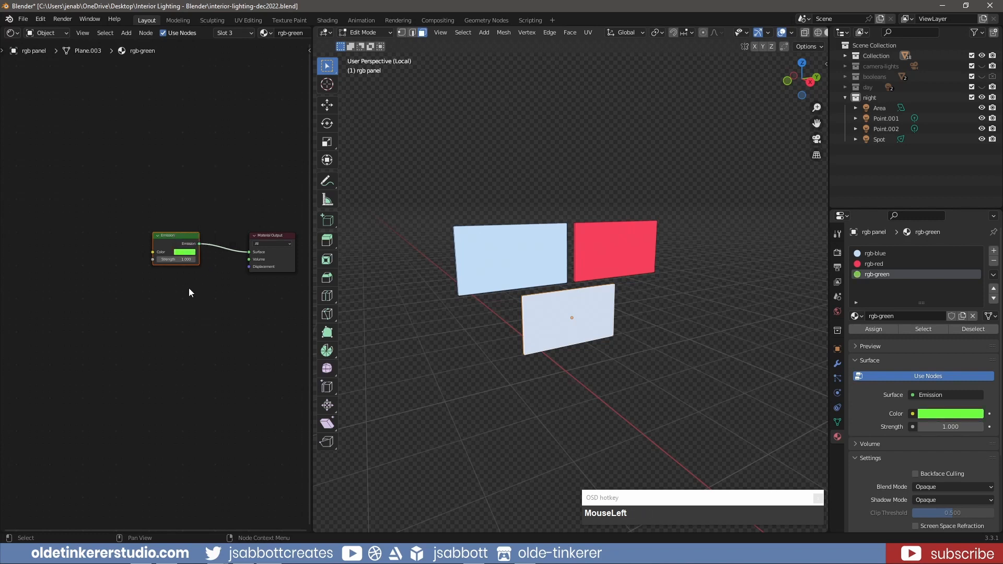
{"action": "left_click", "coordinate": [168, 258]}
{"action": "type", "text": "5"}
{"action": "key", "text": "Return"}
{"action": "left_click", "coordinate": [876, 332]}
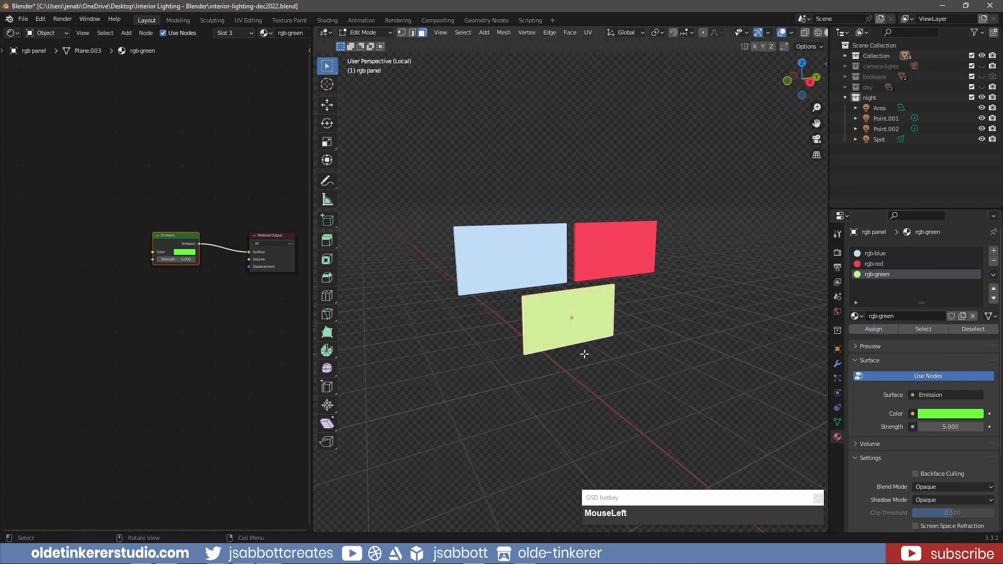
Step: Exit local view to show the whole room and shrink the Shader Editor to enlarge the 3D viewport
{"action": "key", "text": "KP_Divide"}
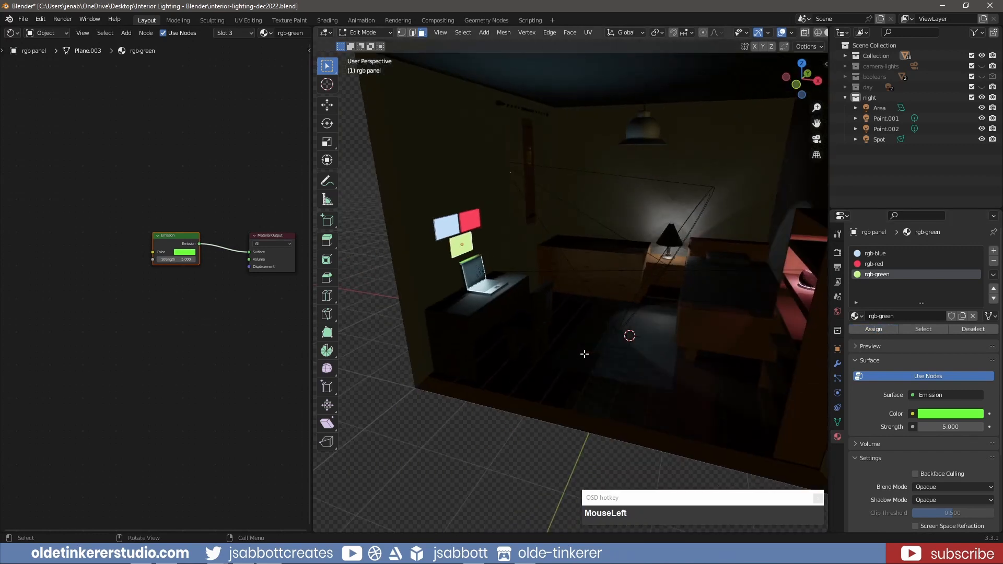
{"action": "left_click_drag", "start_coordinate": [311, 376], "coordinate": [95, 375]}
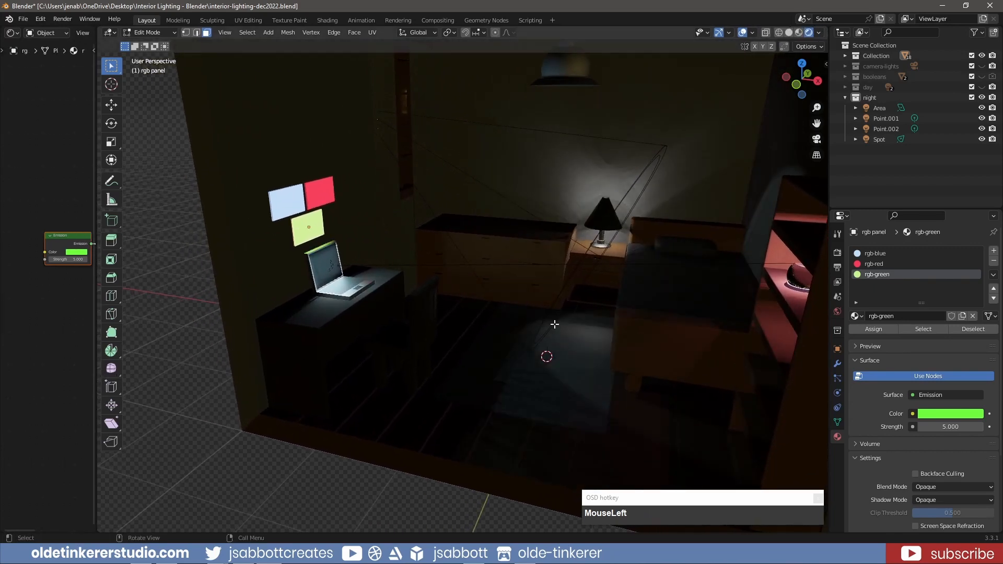
{"action": "scroll", "coordinate": [554, 324], "scroll_direction": "down", "scroll_amount": 5}
{"action": "mouse_move", "coordinate": [501, 389]}
{"action": "middle_mouse_down"}
{"action": "mouse_move", "coordinate": [523, 361]}
{"action": "mouse_move", "coordinate": [504, 394]}
{"action": "middle_mouse_up"}
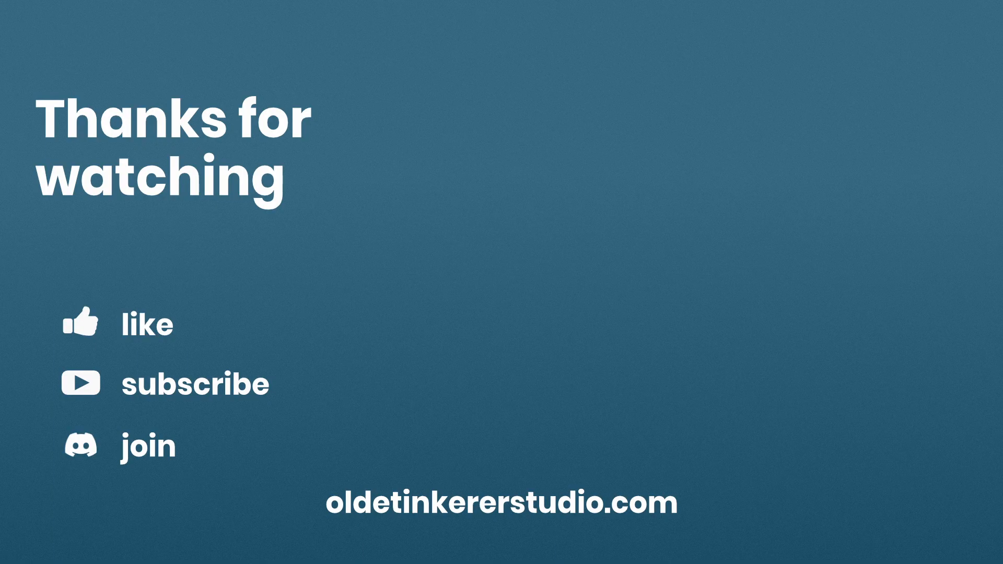